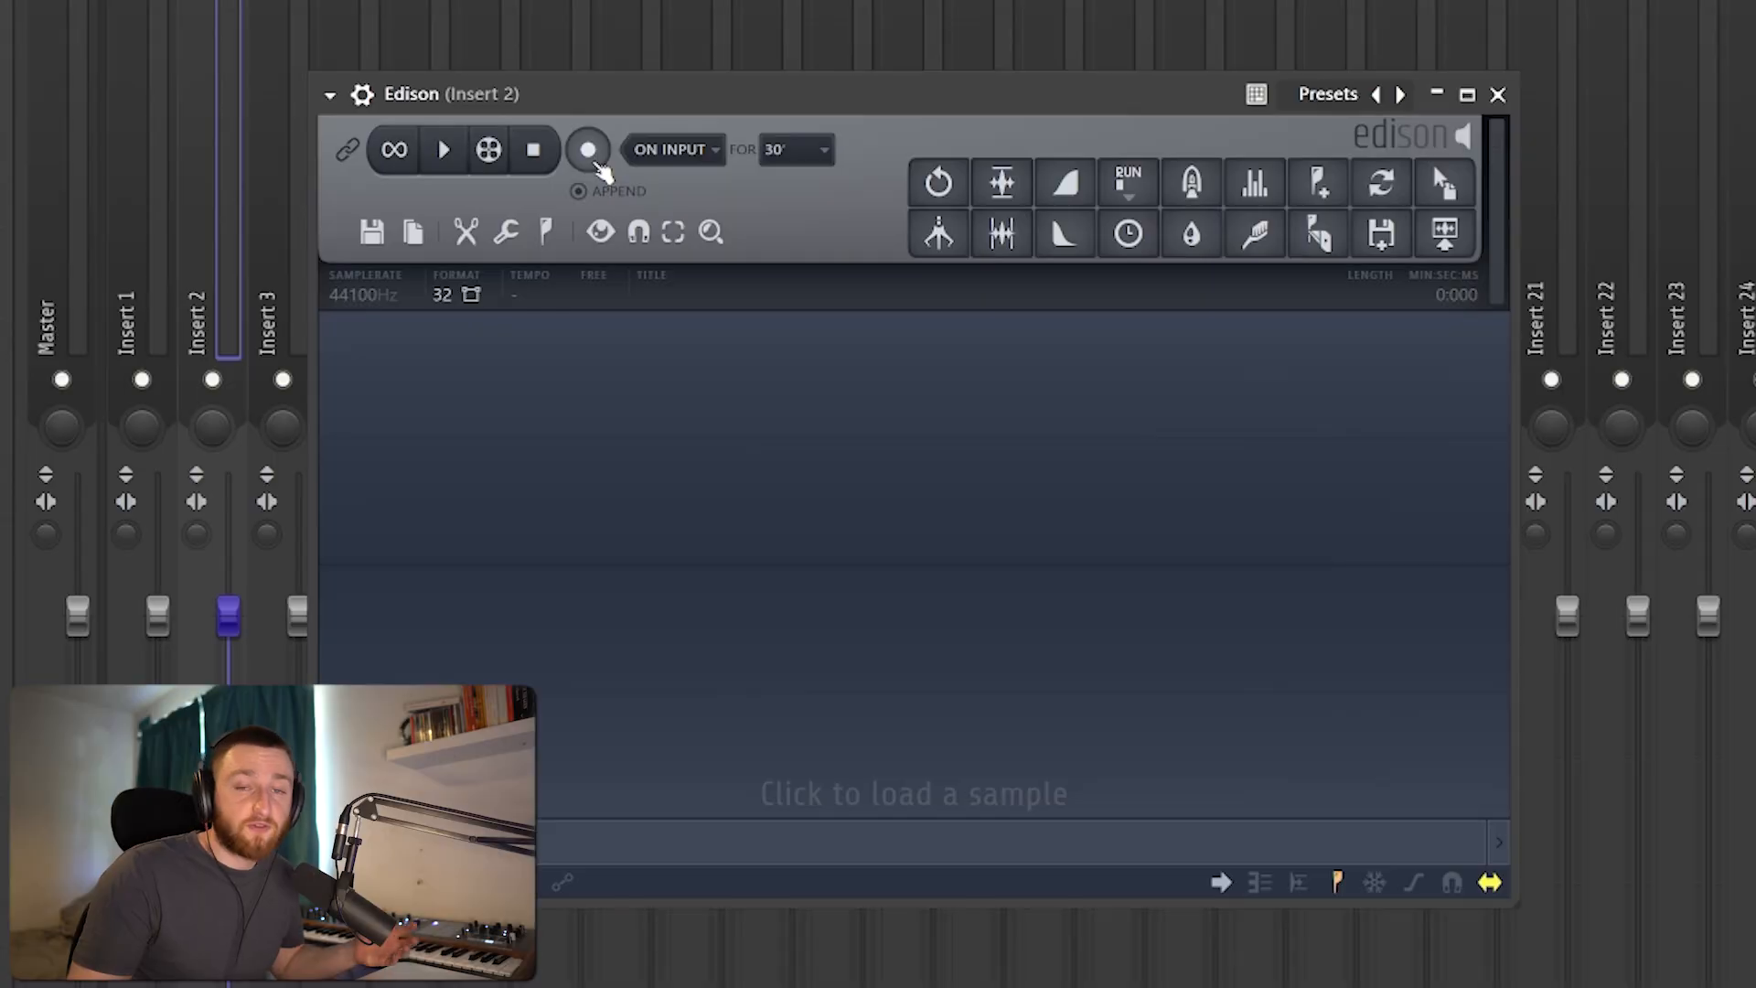
# Step: Record the incoming sound in Edison on mixer Insert 2 and play the recording
pyautogui.click(588, 149)
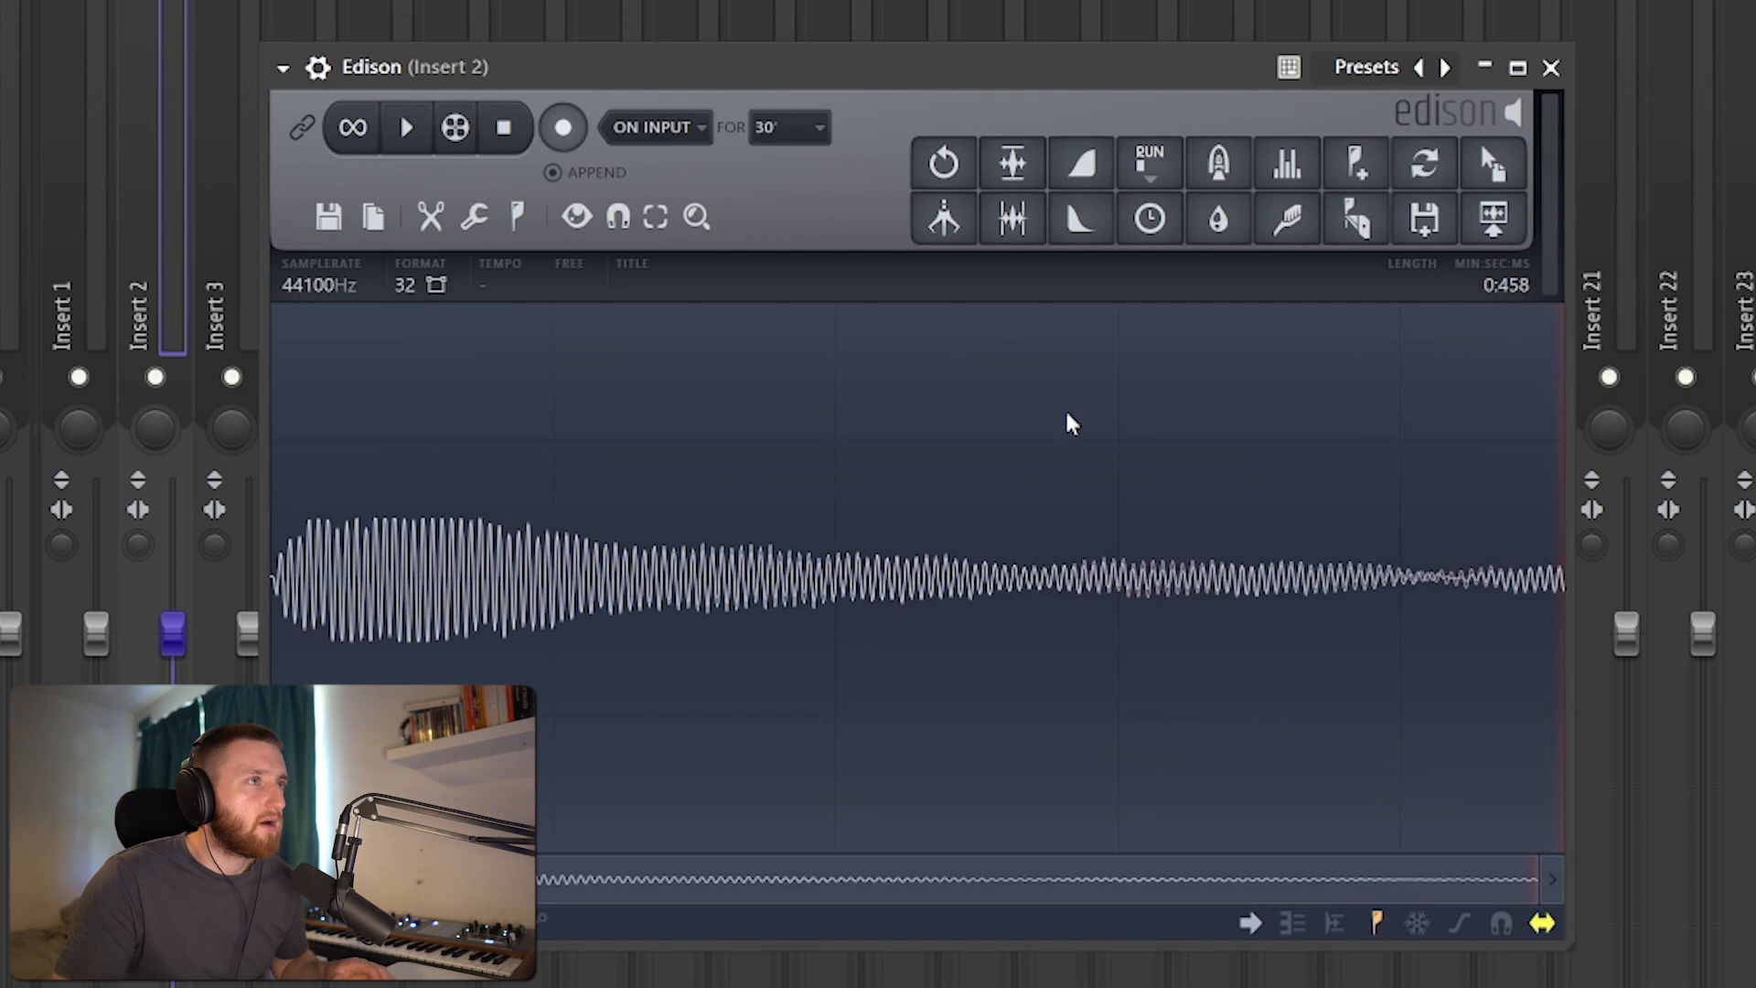
pyautogui.press('space')
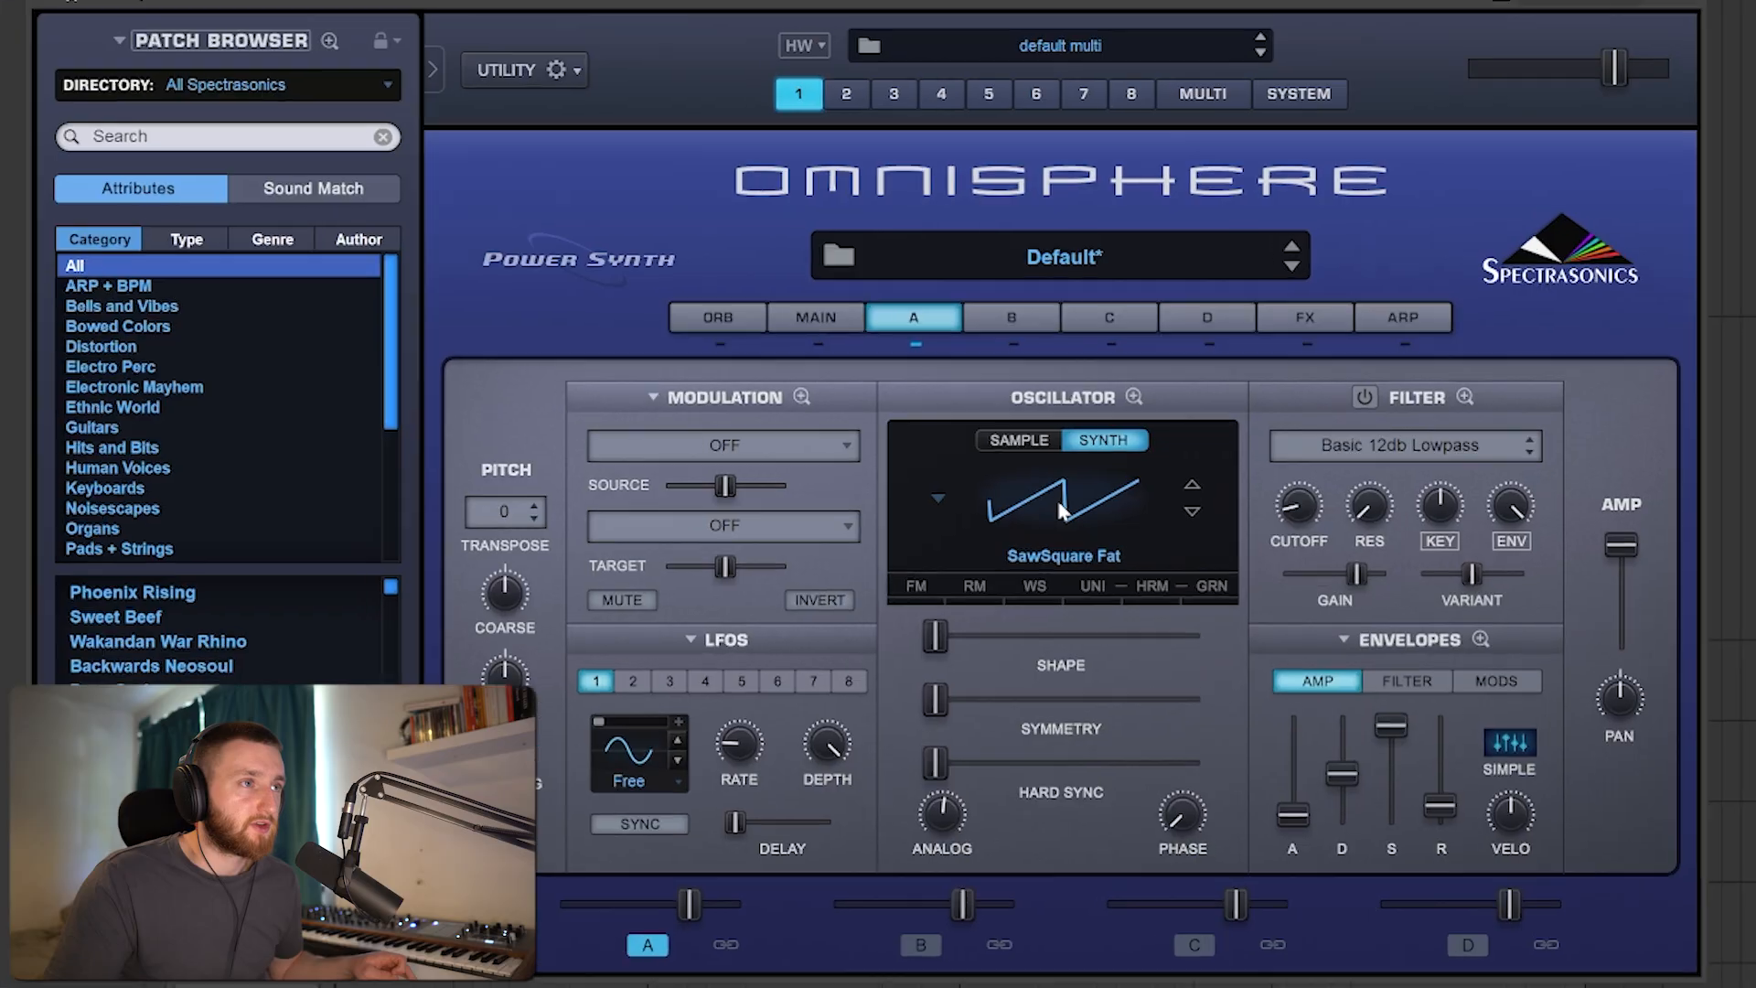
# Step: Set oscillator A to the Sine waveform and open the granular settings in its zoomed oscillator view
pyautogui.click(946, 618)
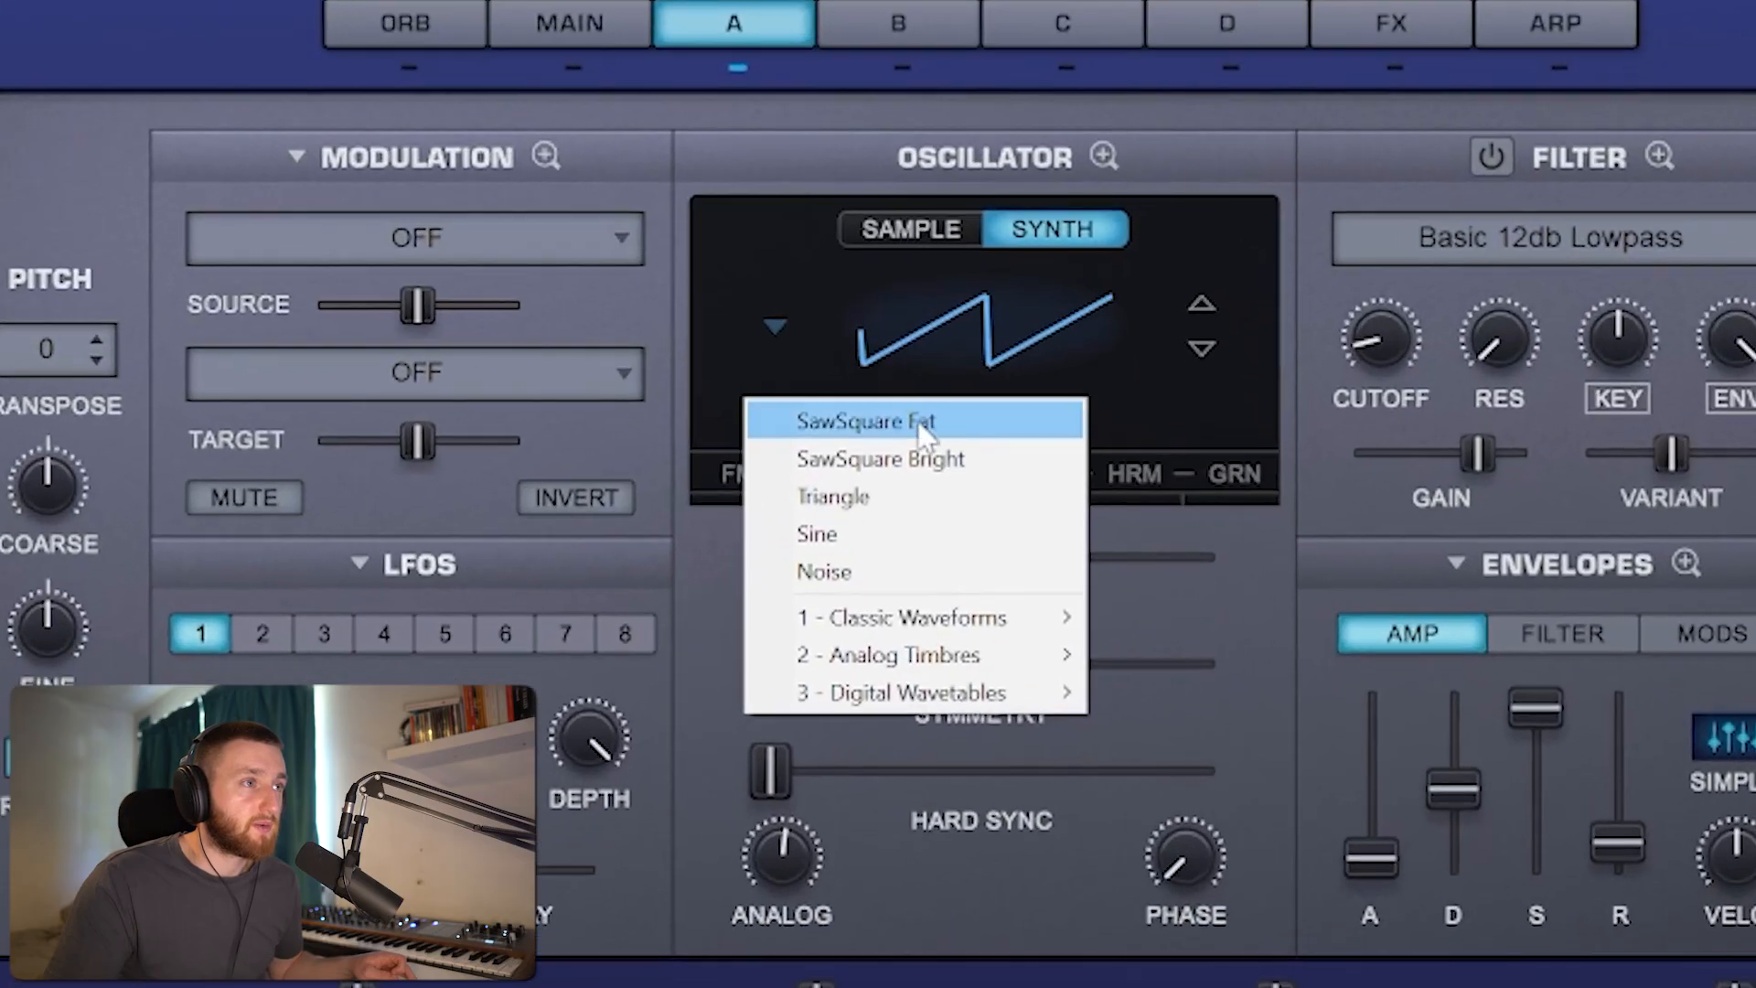
pyautogui.click(892, 547)
pyautogui.click(1104, 156)
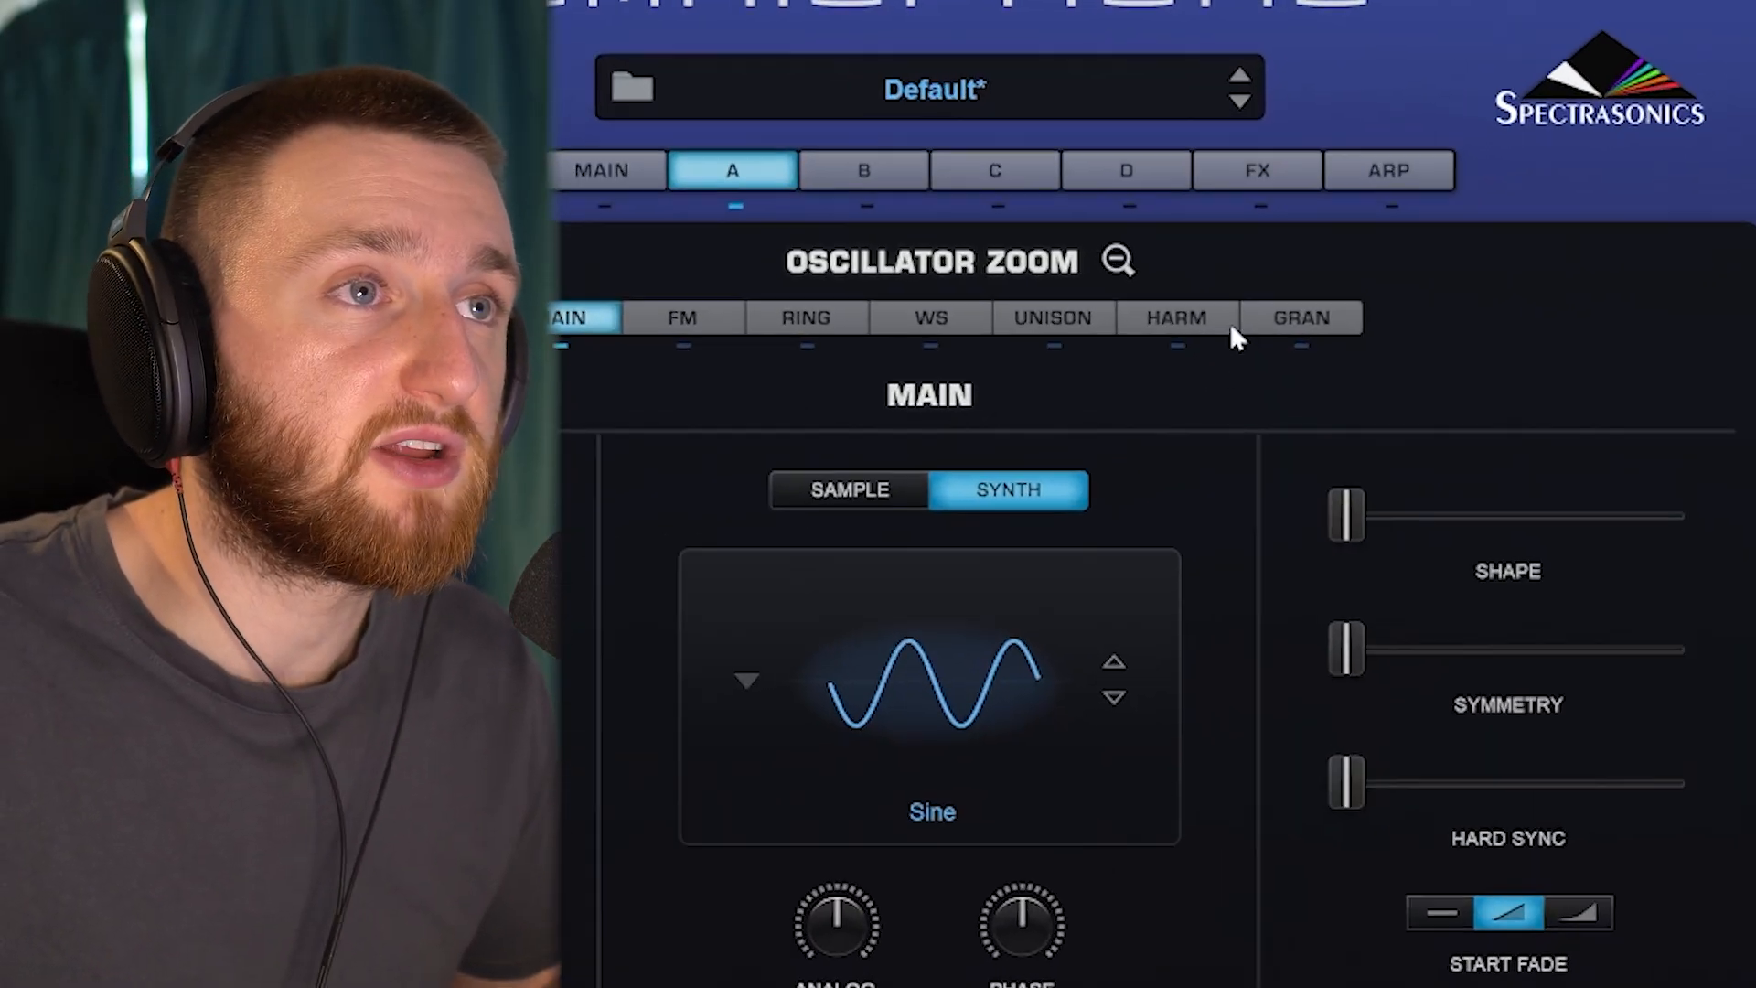
pyautogui.click(1412, 343)
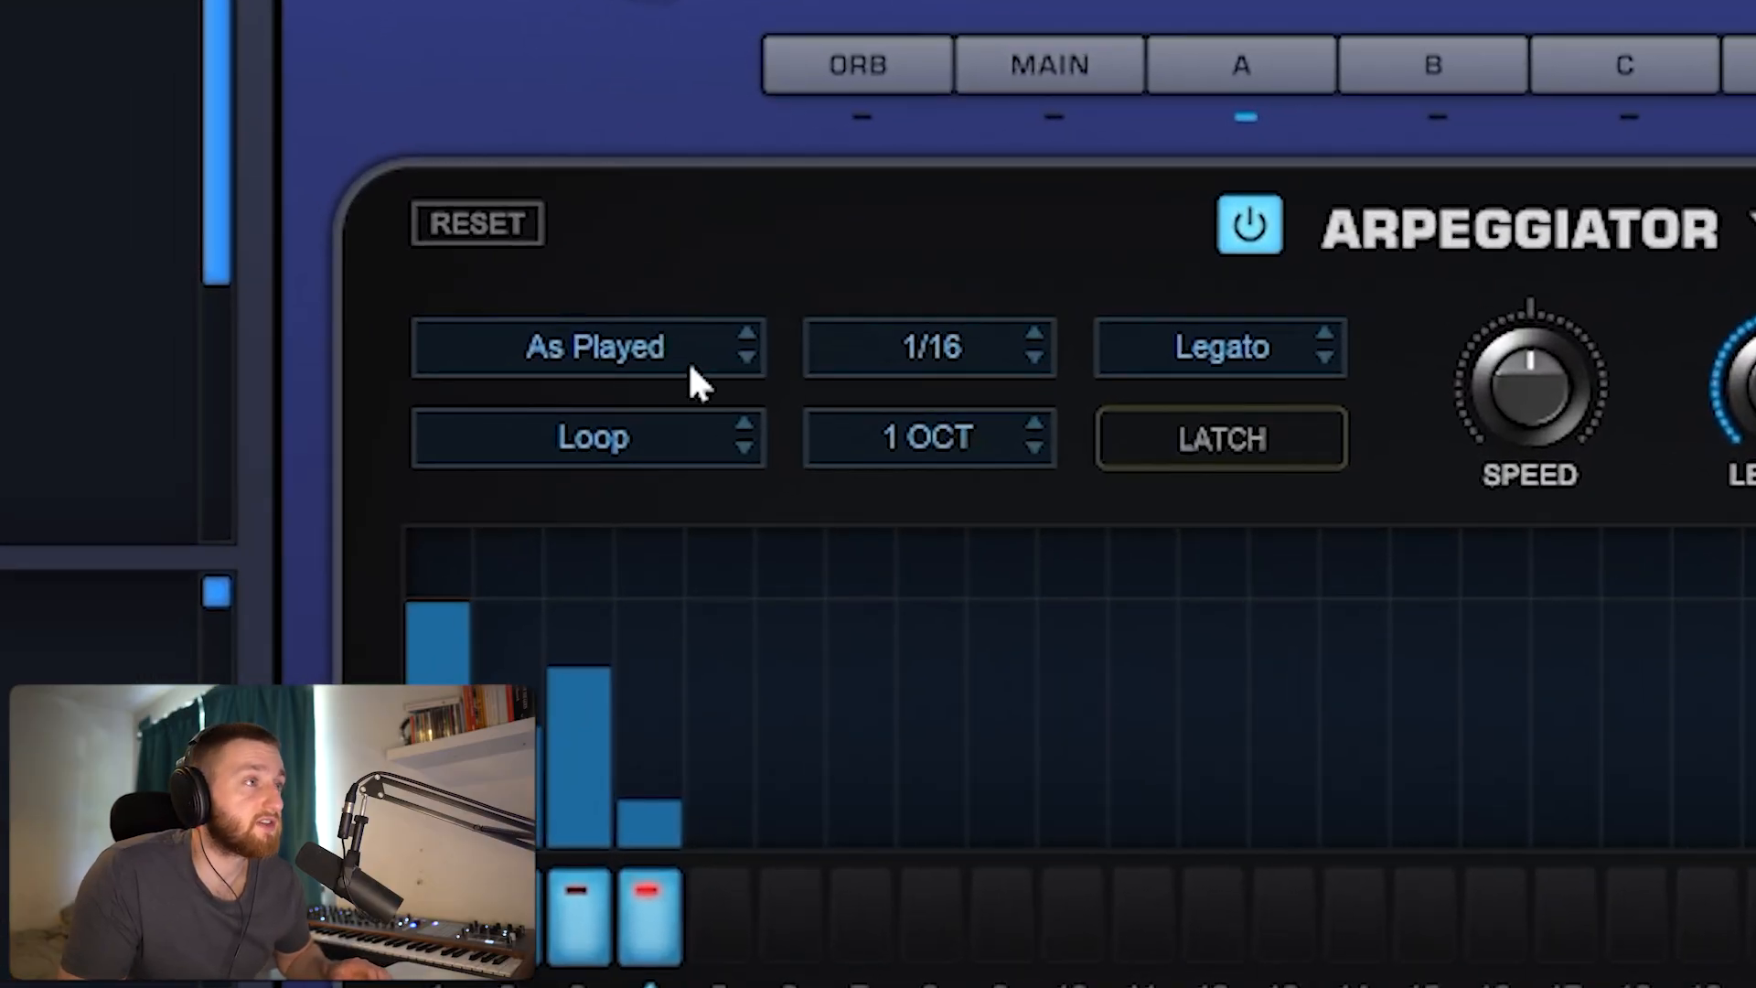
# Step: Set the arpeggiator to the Up direction over 3 OCT and change its repeat mode from Loop to Once
pyautogui.click(690, 366)
pyautogui.click(625, 388)
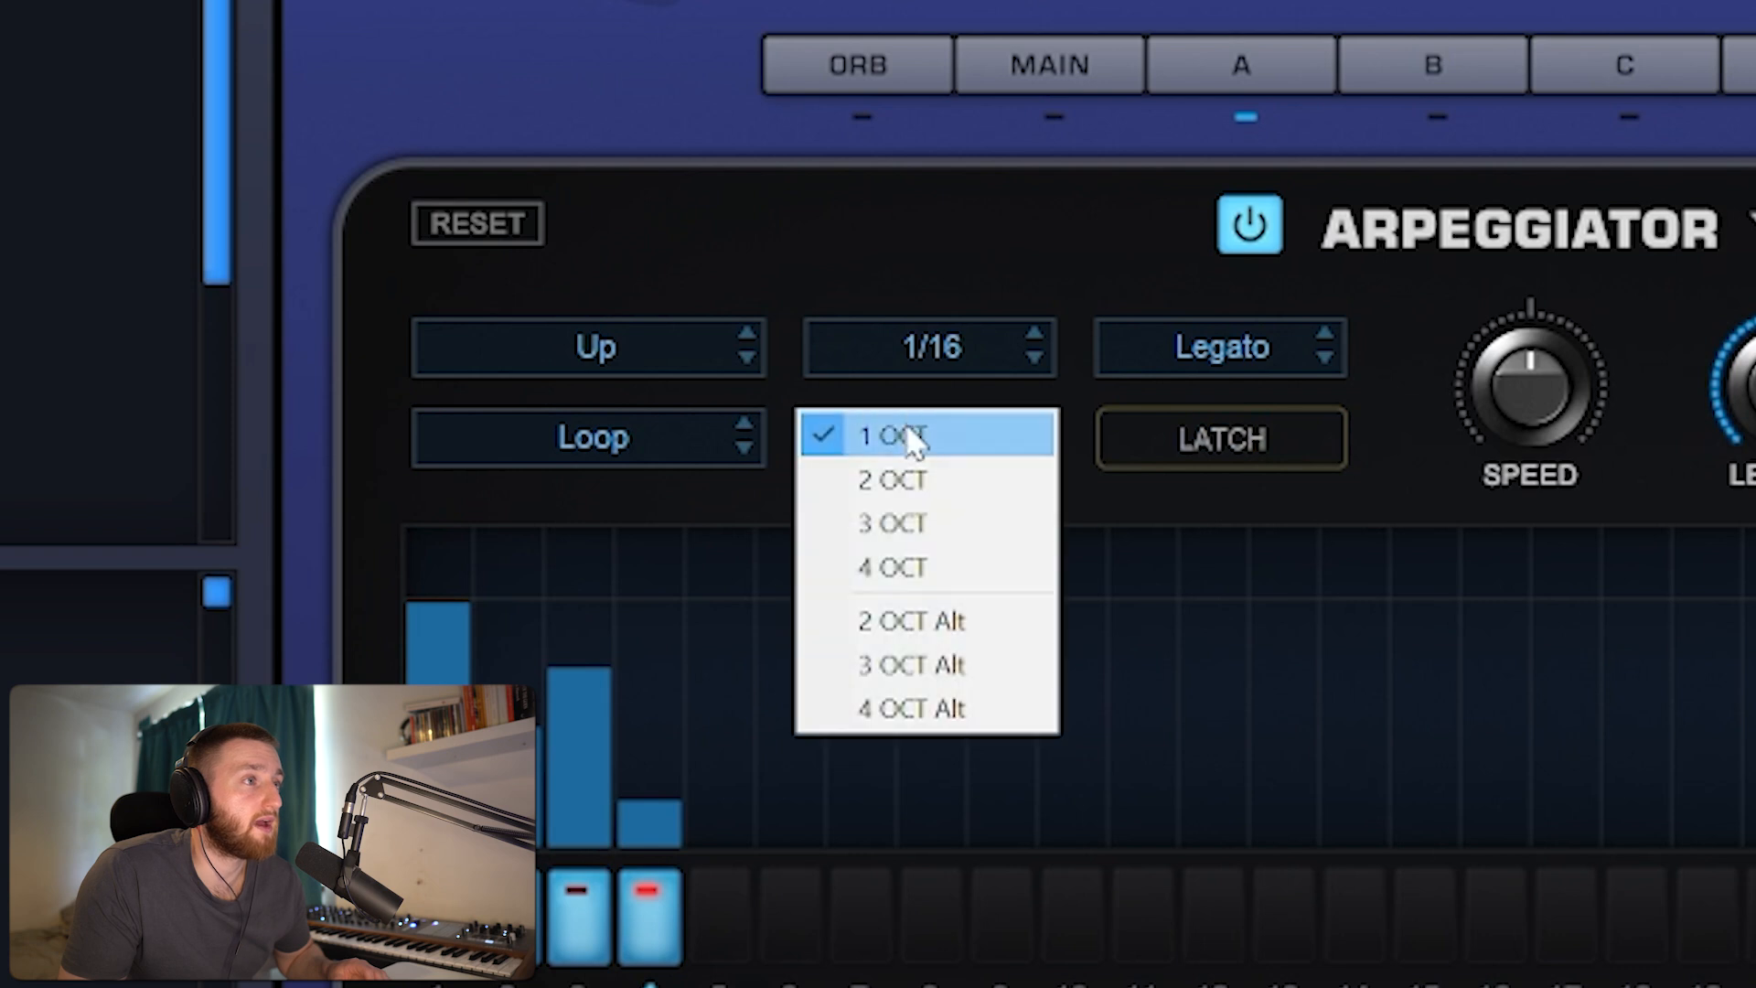
pyautogui.click(906, 523)
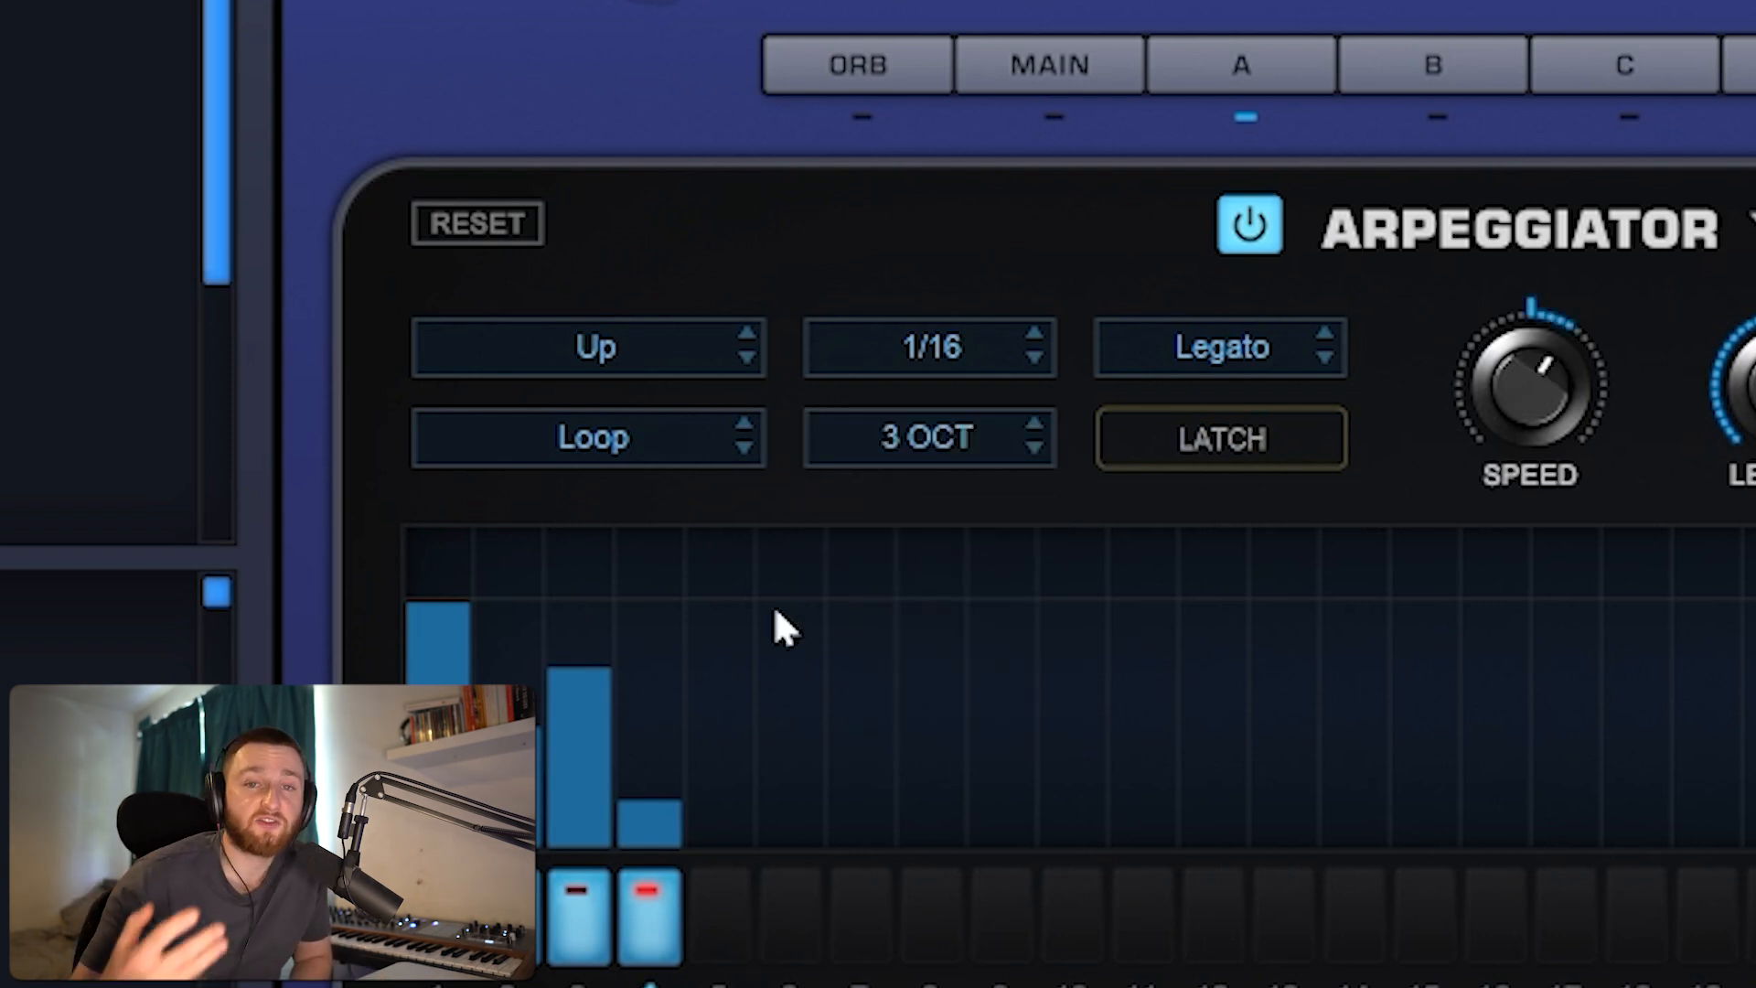
pyautogui.click(599, 441)
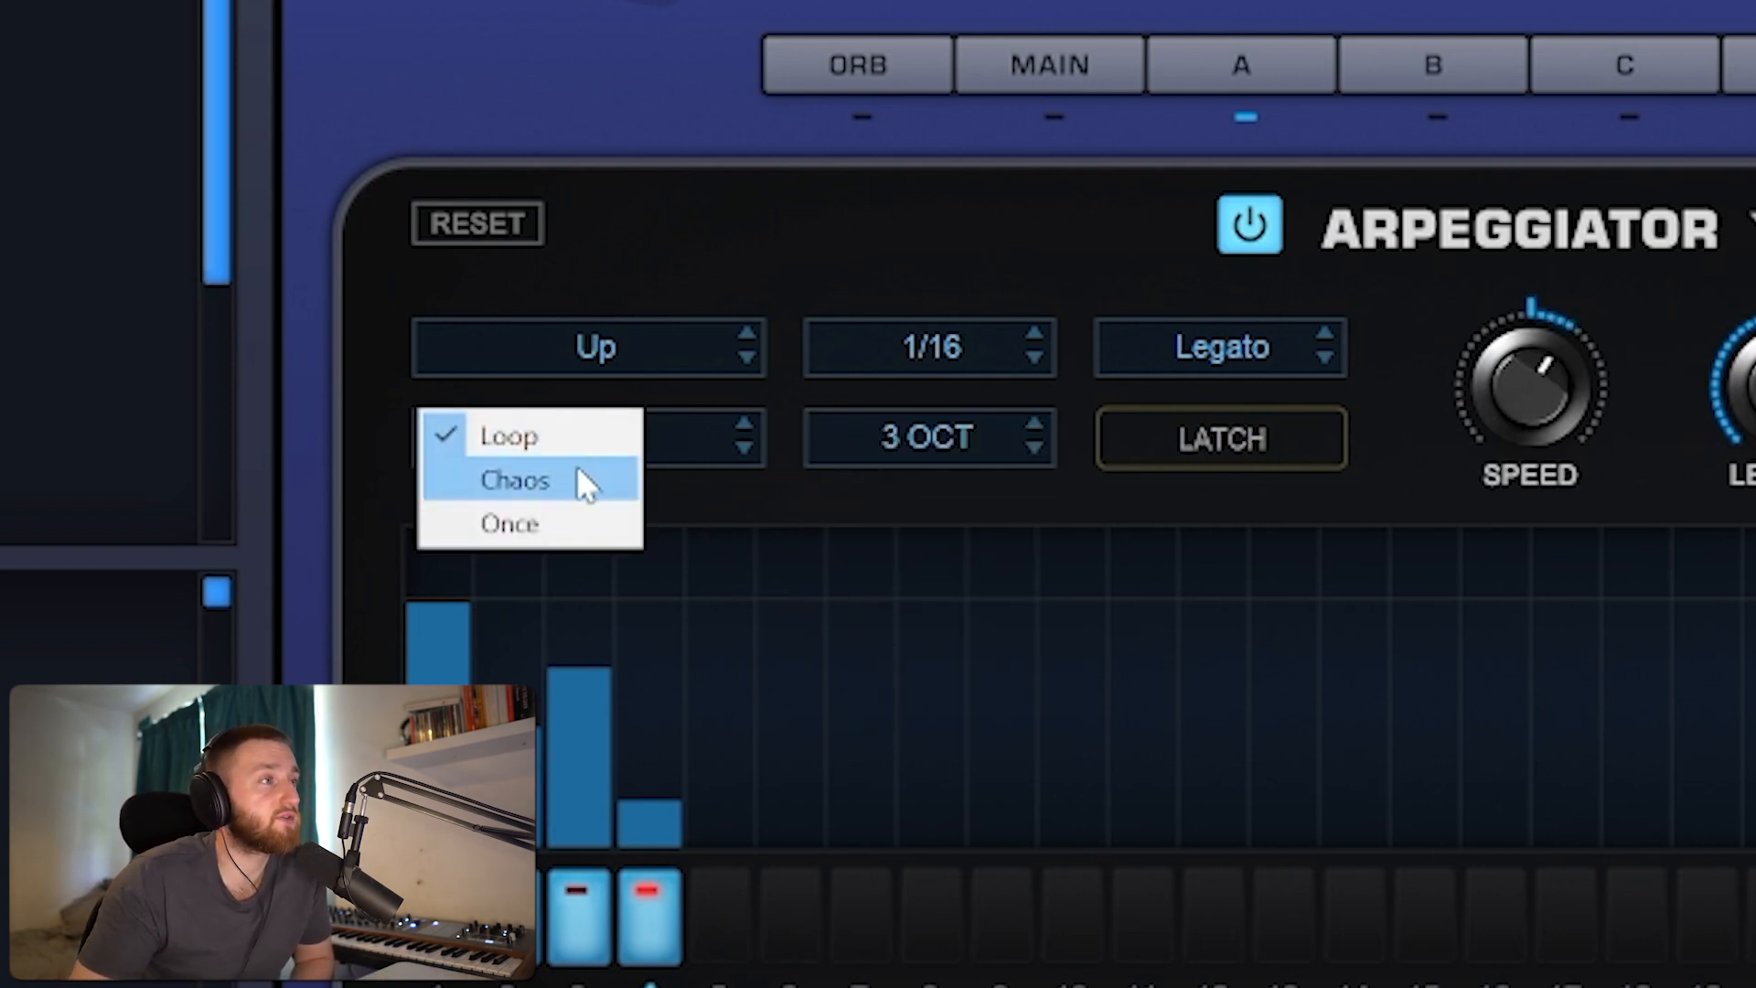
pyautogui.click(576, 529)
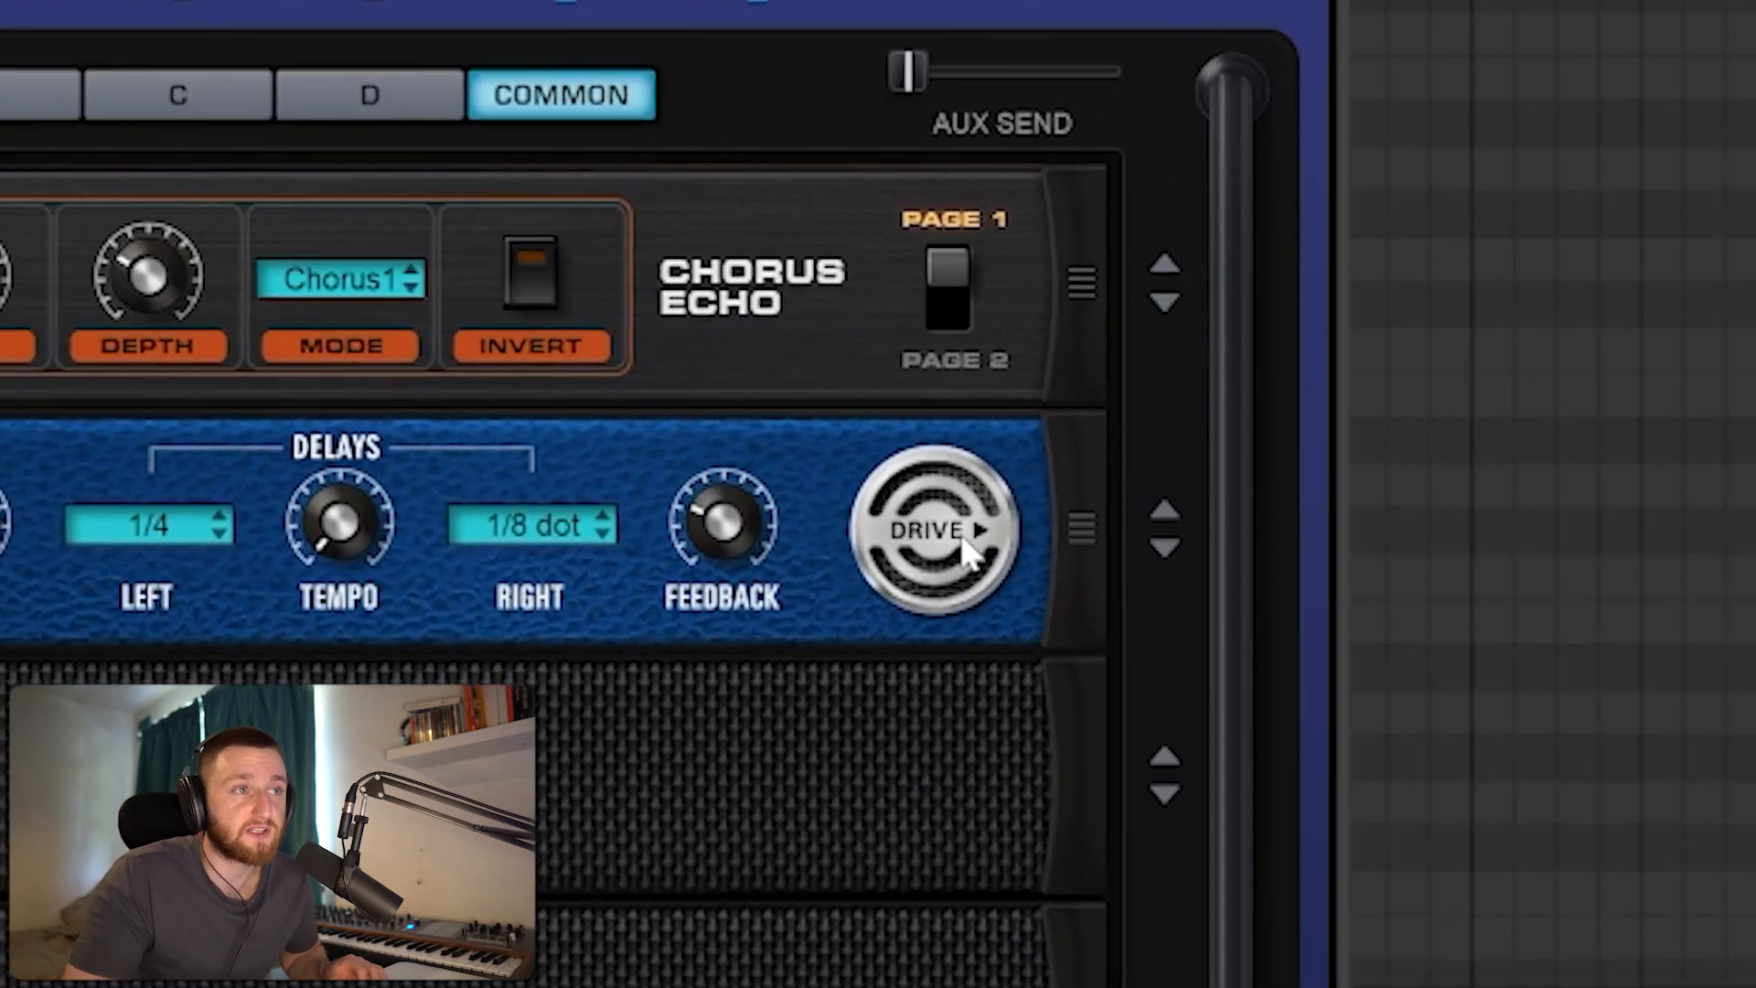
# Step: Add a Radio Delay below the chorus in the common effects rack and a Thriftshop Speaker amplifier in the slot after it
pyautogui.click(961, 546)
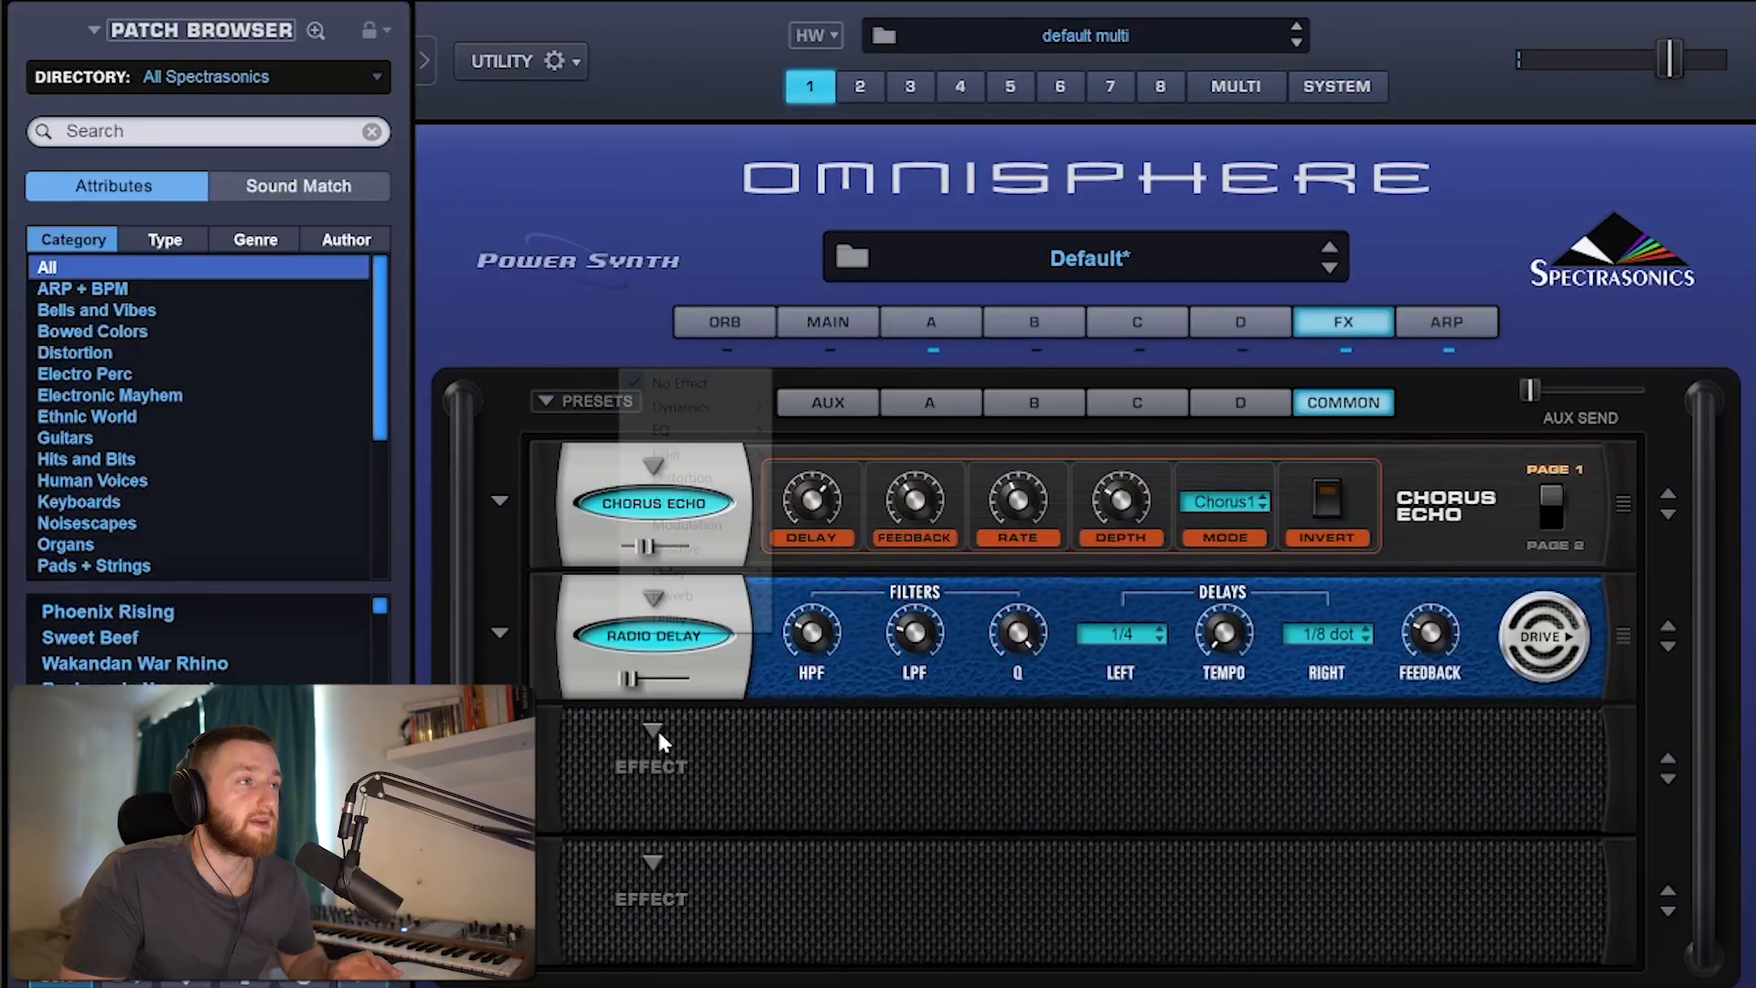
pyautogui.click(658, 729)
pyautogui.moveTo(708, 594)
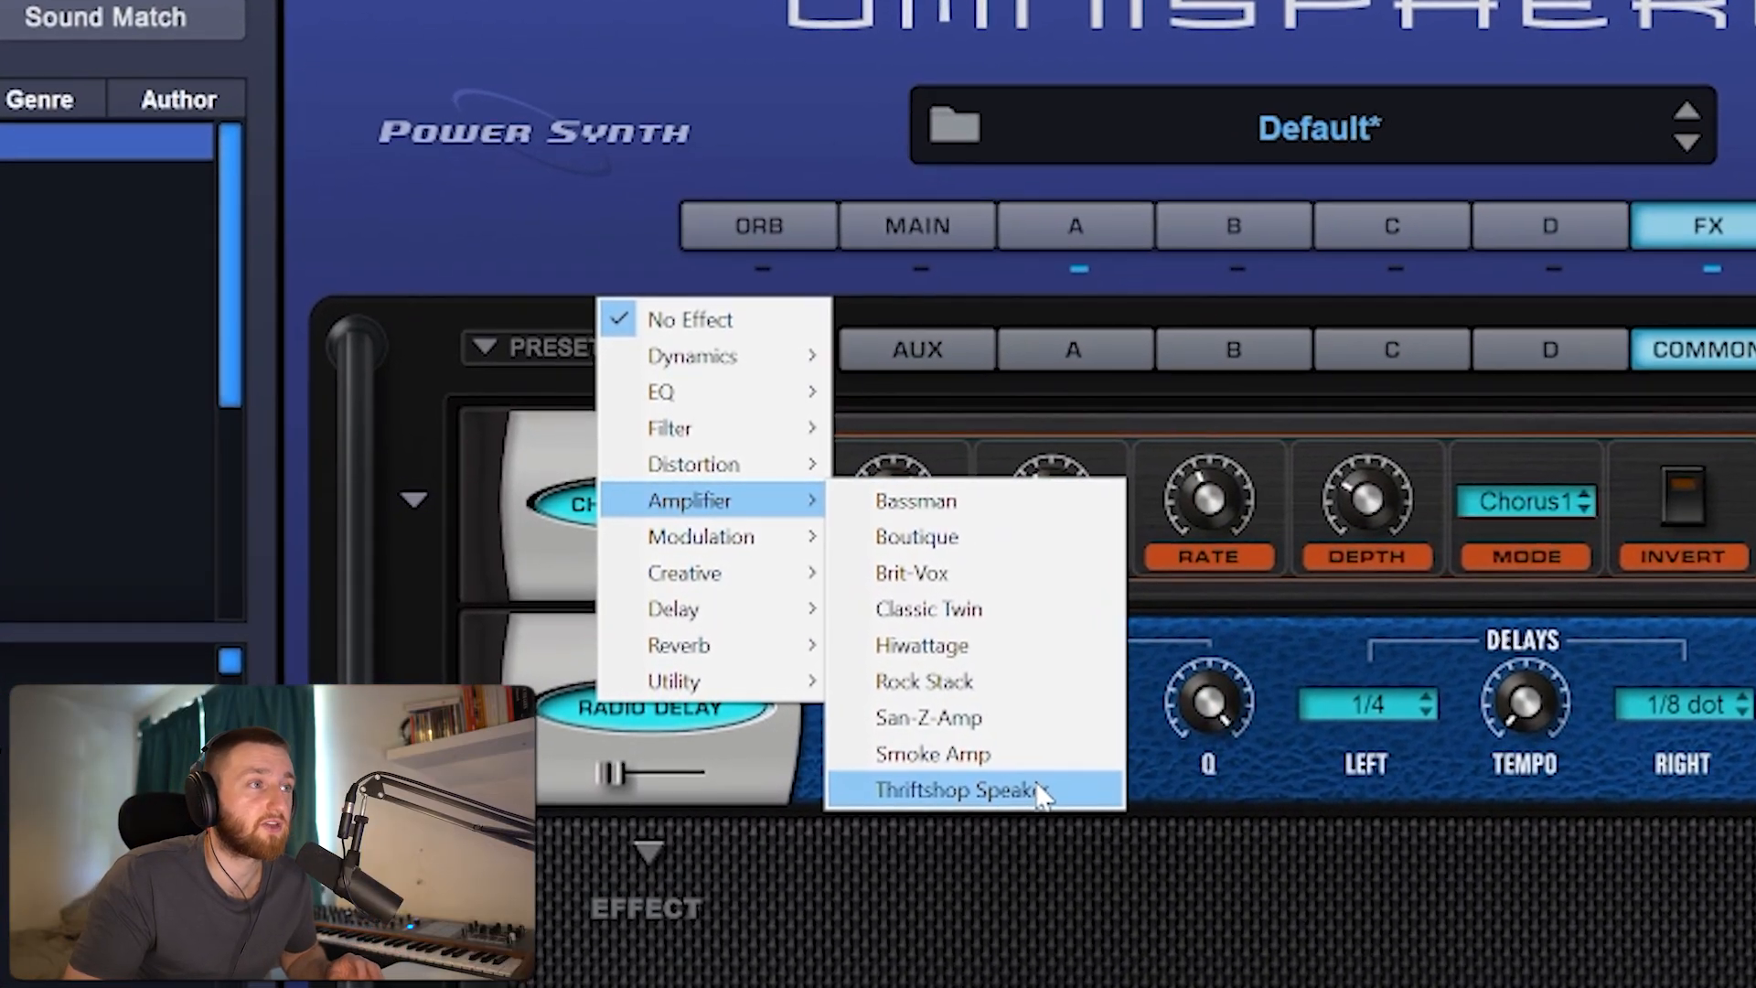
pyautogui.click(1038, 788)
pyautogui.moveTo(699, 977); pyautogui.dragTo(657, 983)
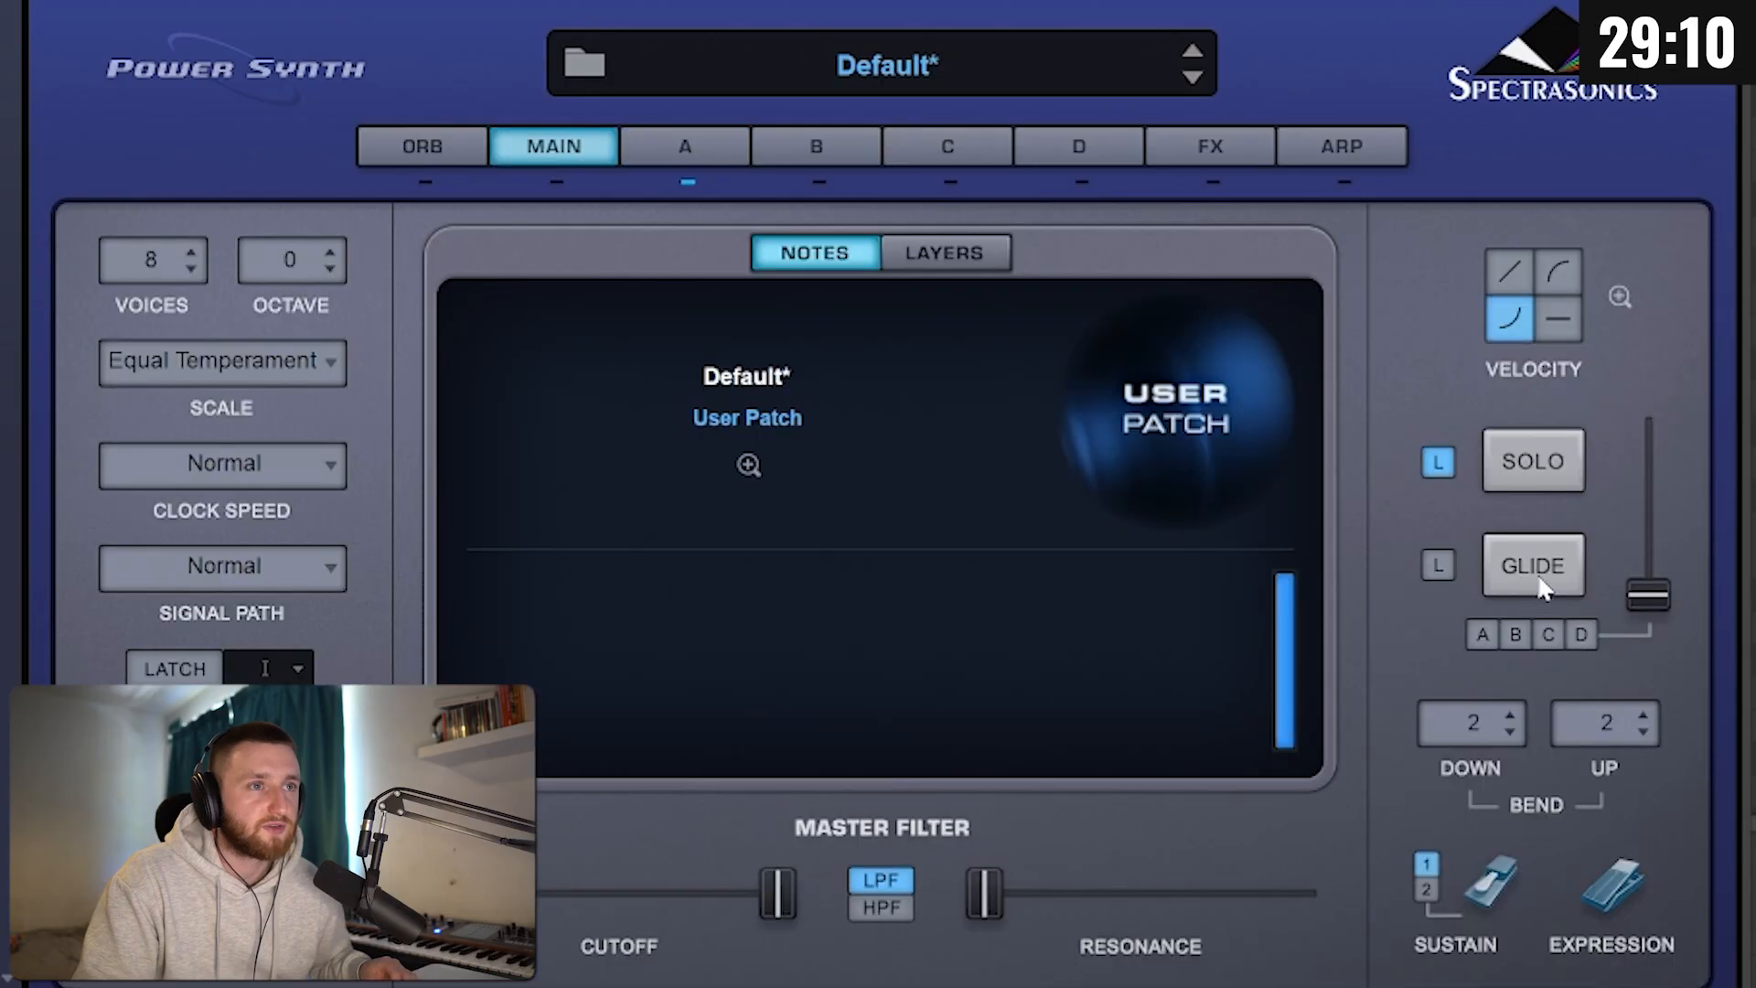
# Step: Enable Glide at 0.02 sec and Solo mode for the sine wave patch
pyautogui.click(1540, 585)
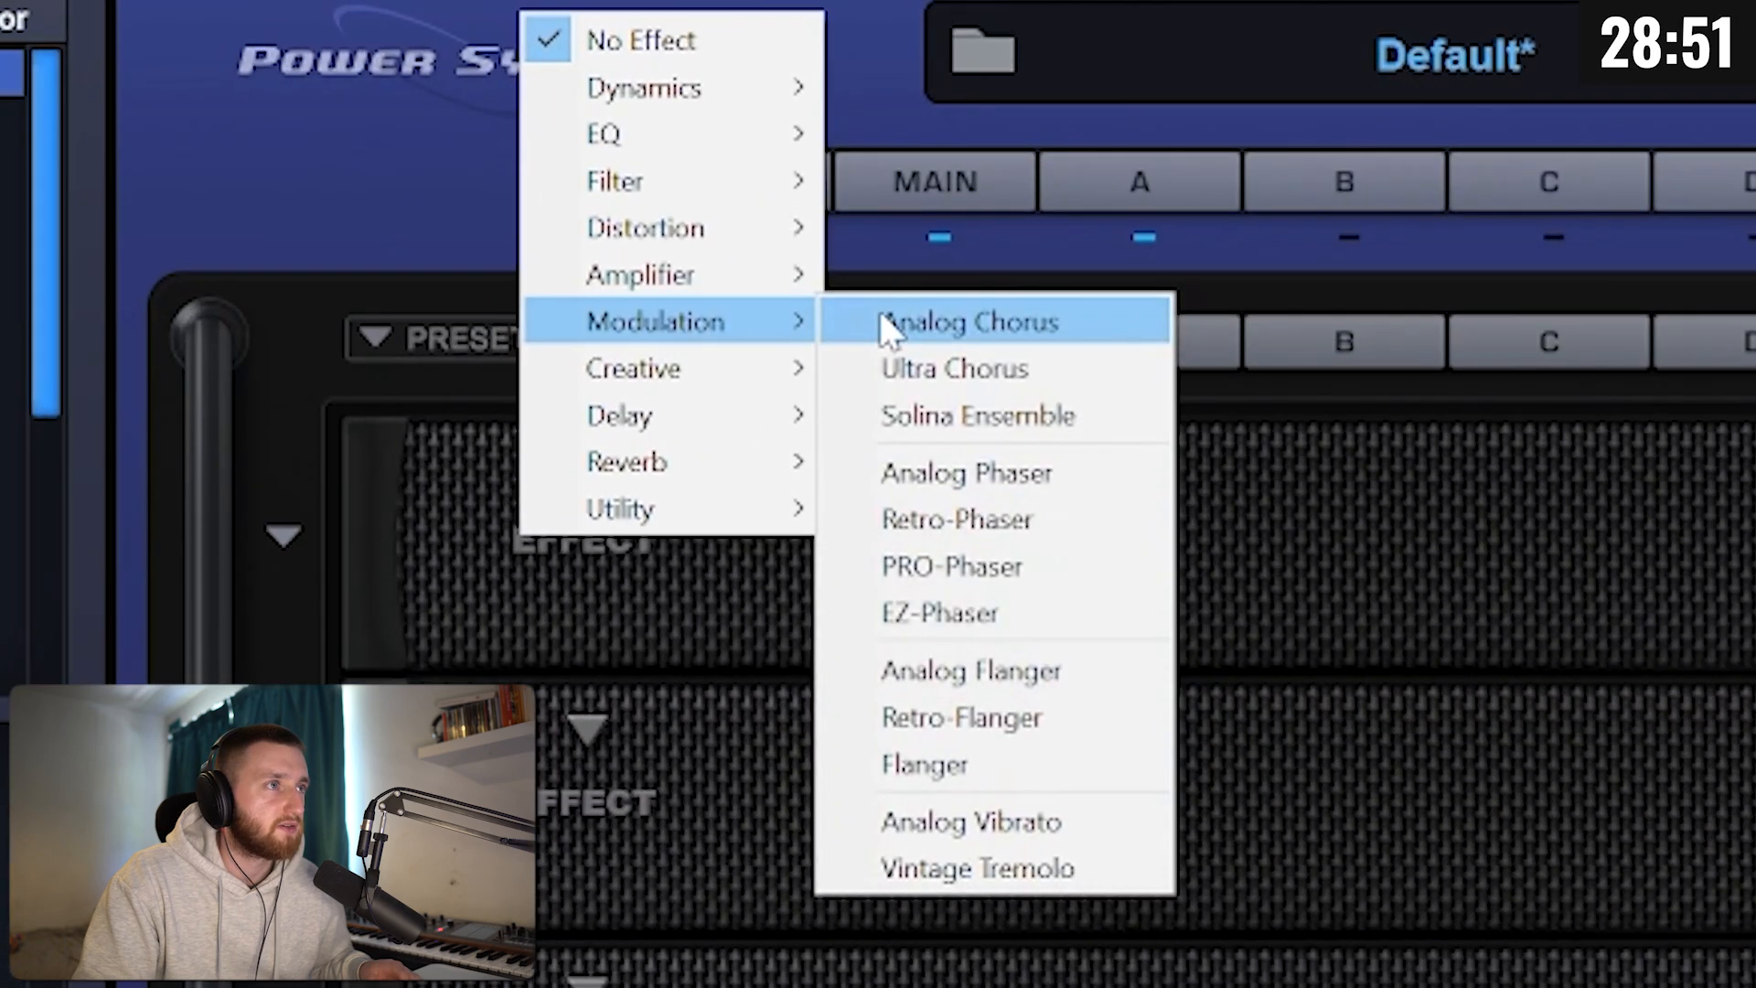
pyautogui.click(905, 375)
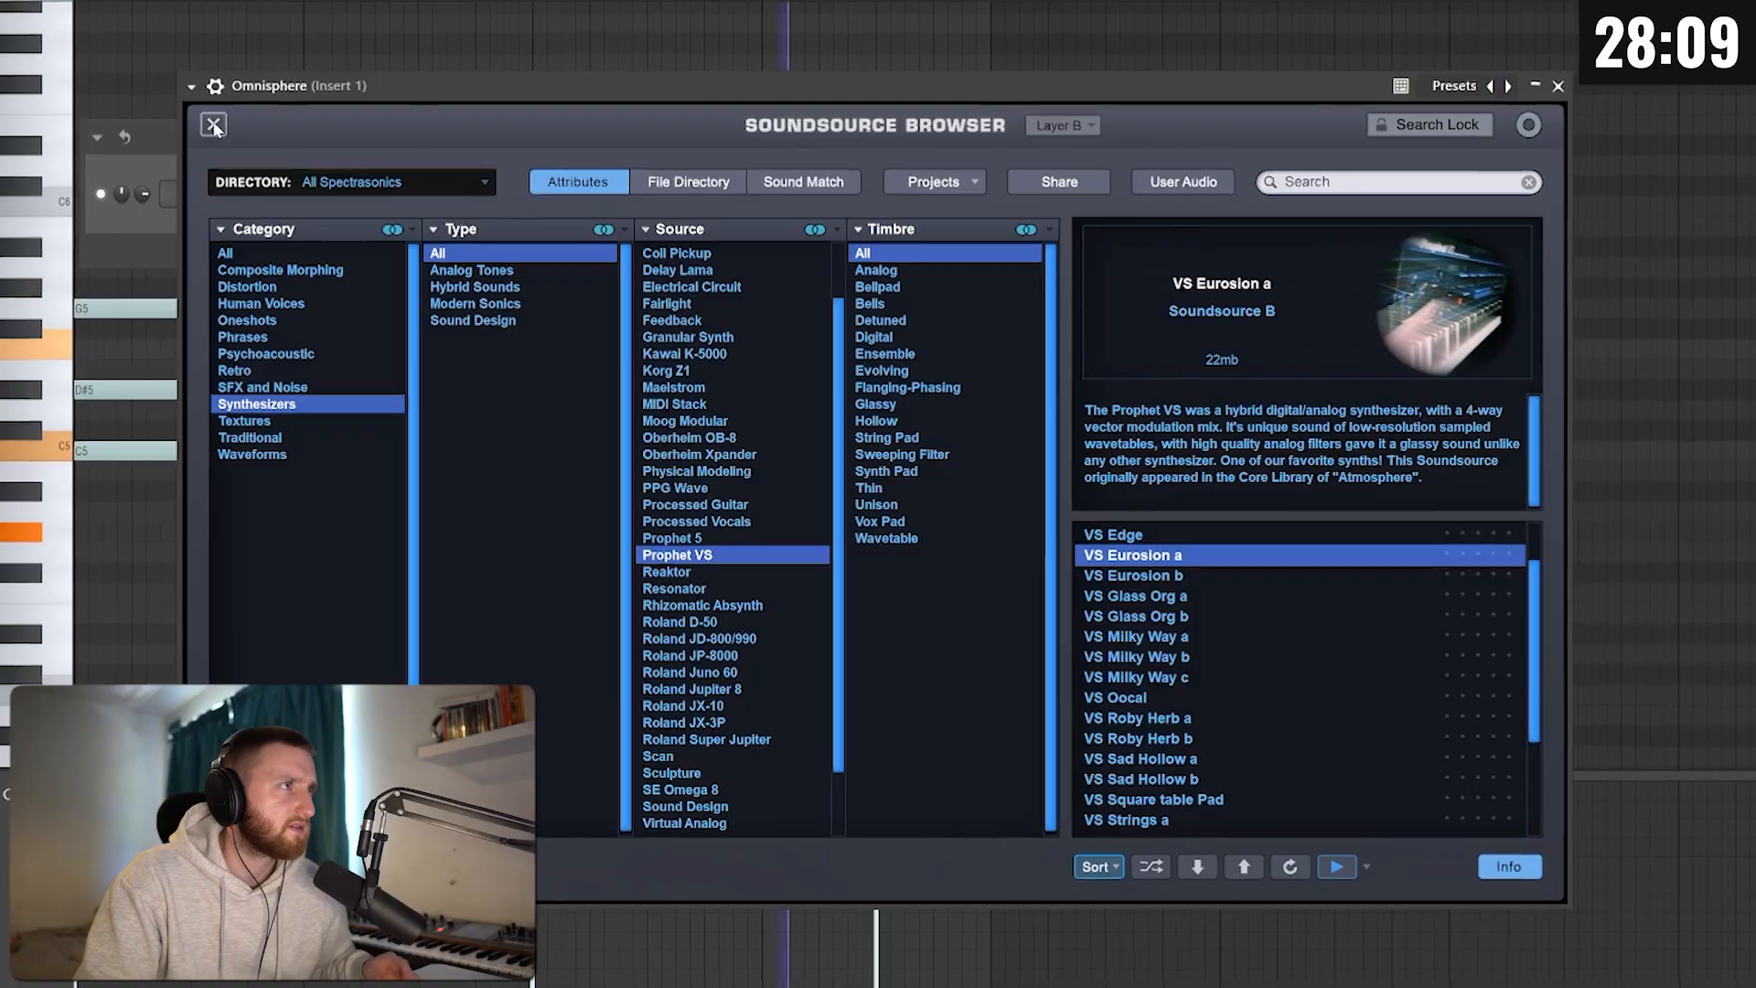
# Step: Load the Altercation synthesizer soundsource into Layer B
pyautogui.doubleClick(1202, 631)
pyautogui.moveTo(908, 858); pyautogui.dragTo(937, 858)
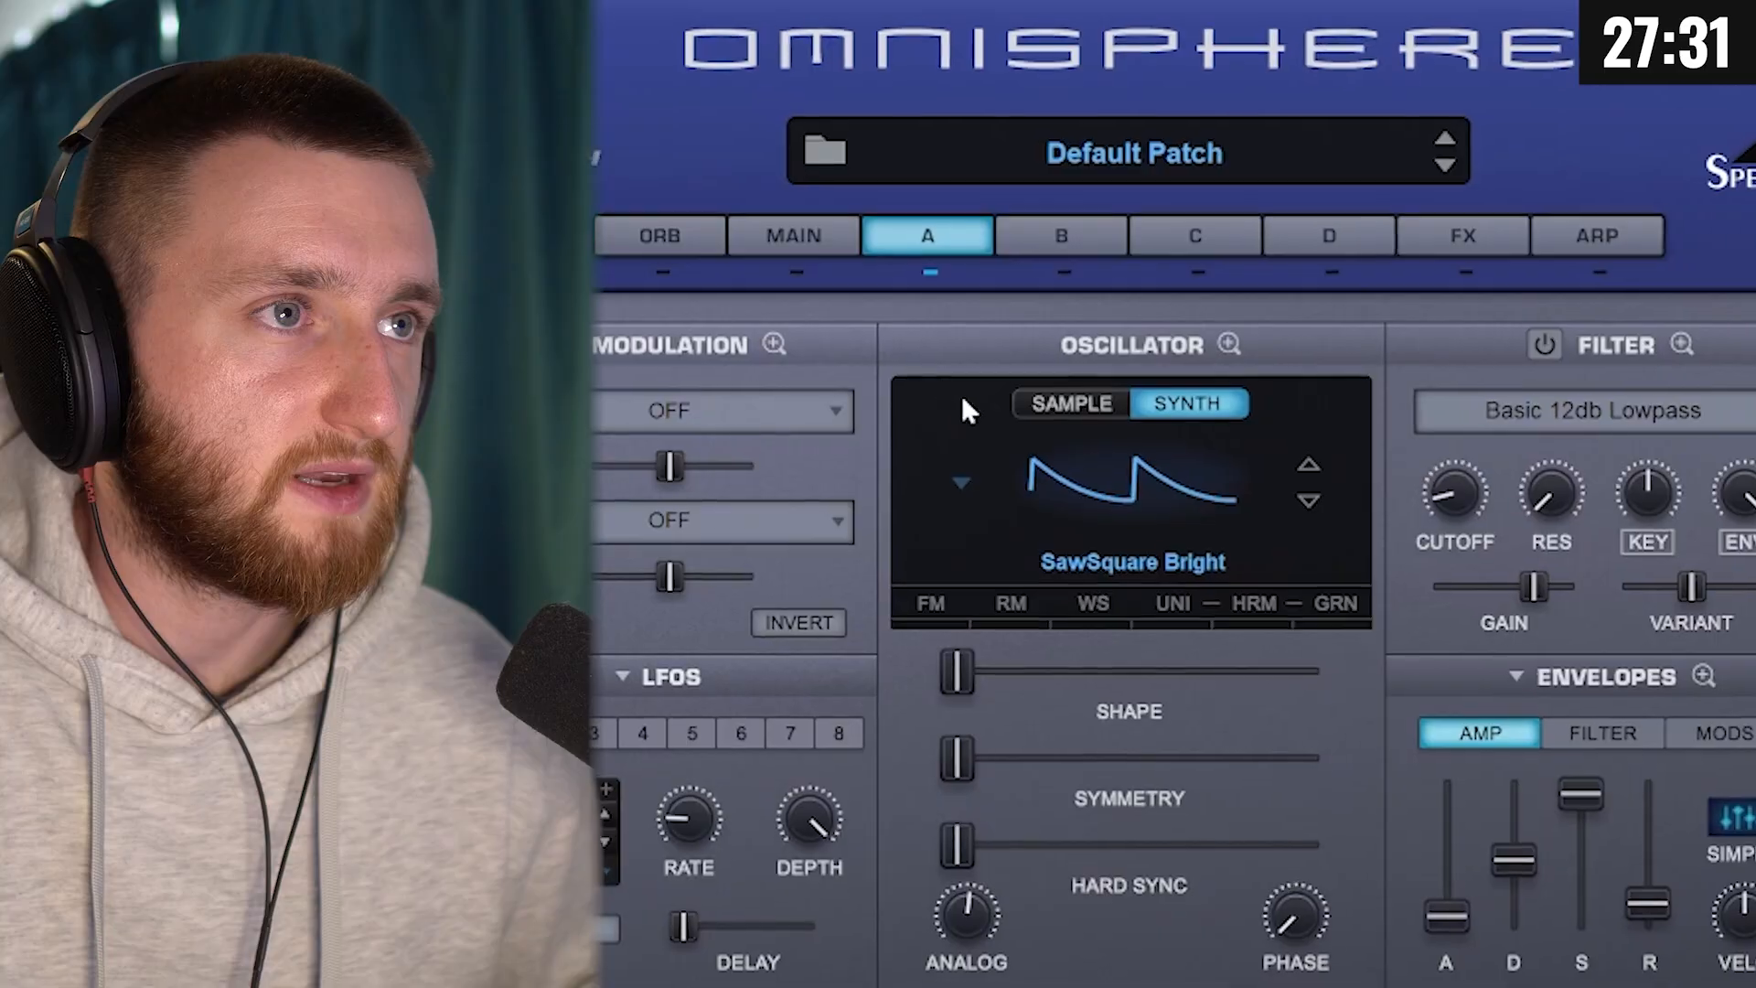
# Step: Switch layer A's oscillator in the default patch to Sample mode and open its soundsource selection
pyautogui.click(1060, 411)
pyautogui.click(1121, 572)
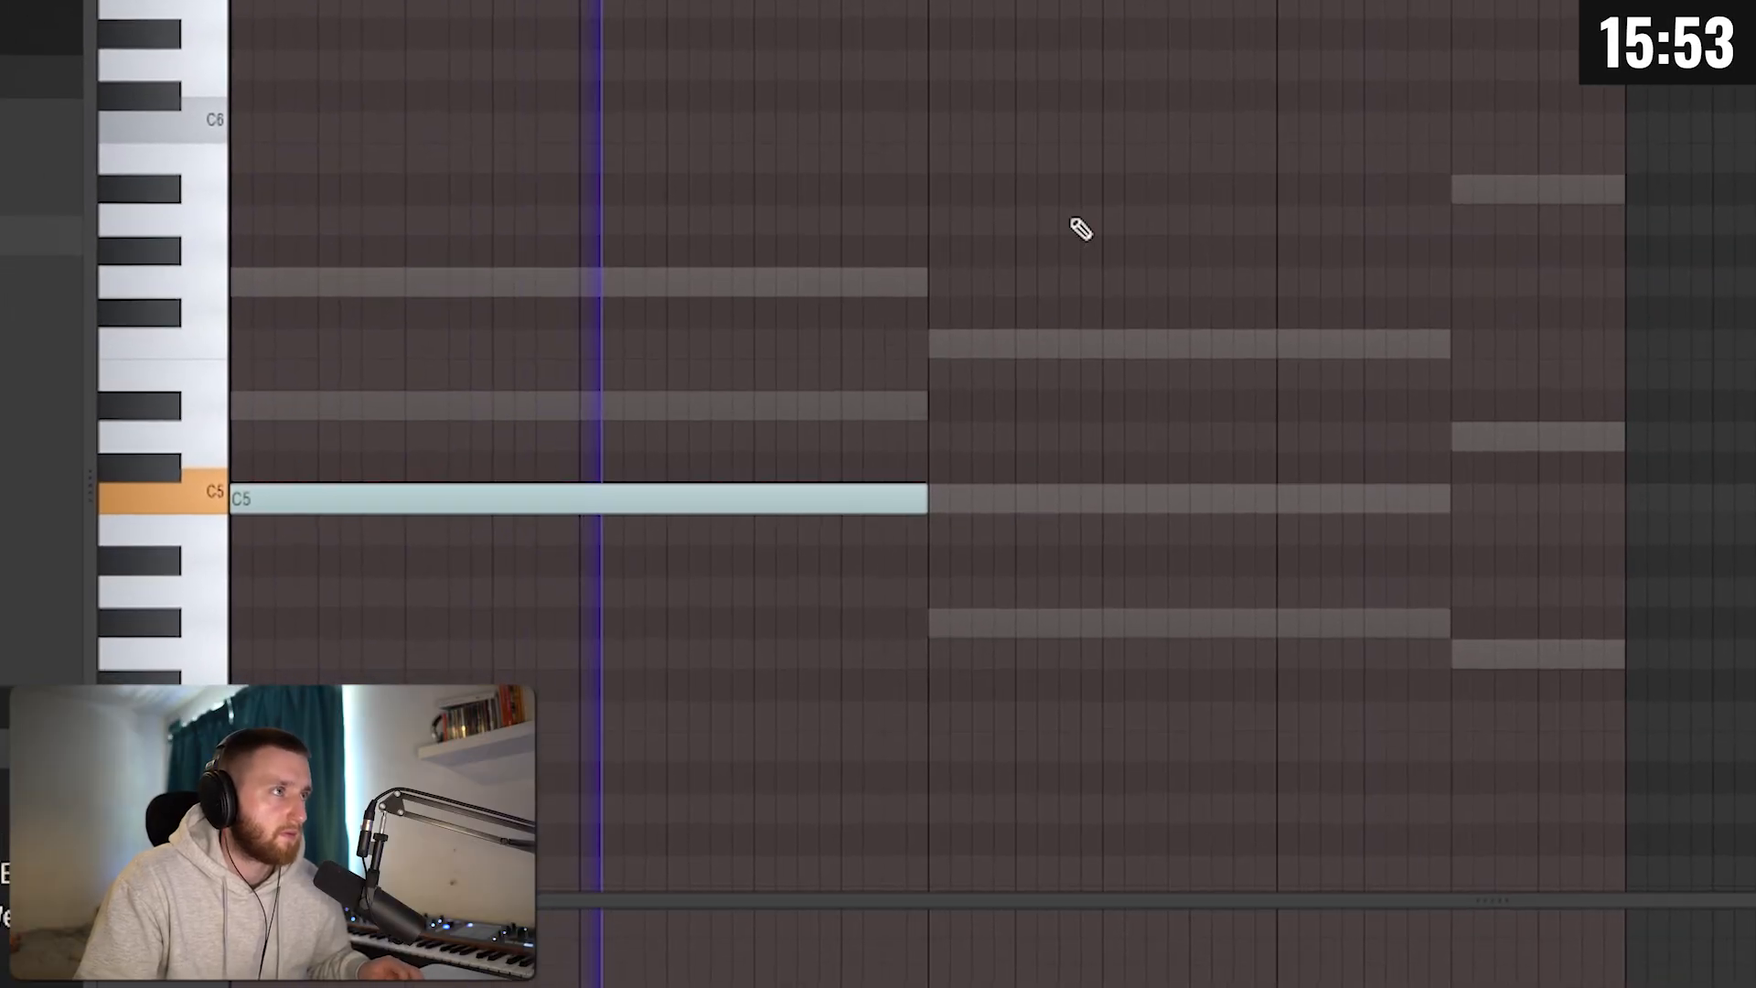
# Step: Place a note after the long C5 note and lower it towards the root of the second chord
pyautogui.moveTo(942, 511); pyautogui.dragTo(939, 656)
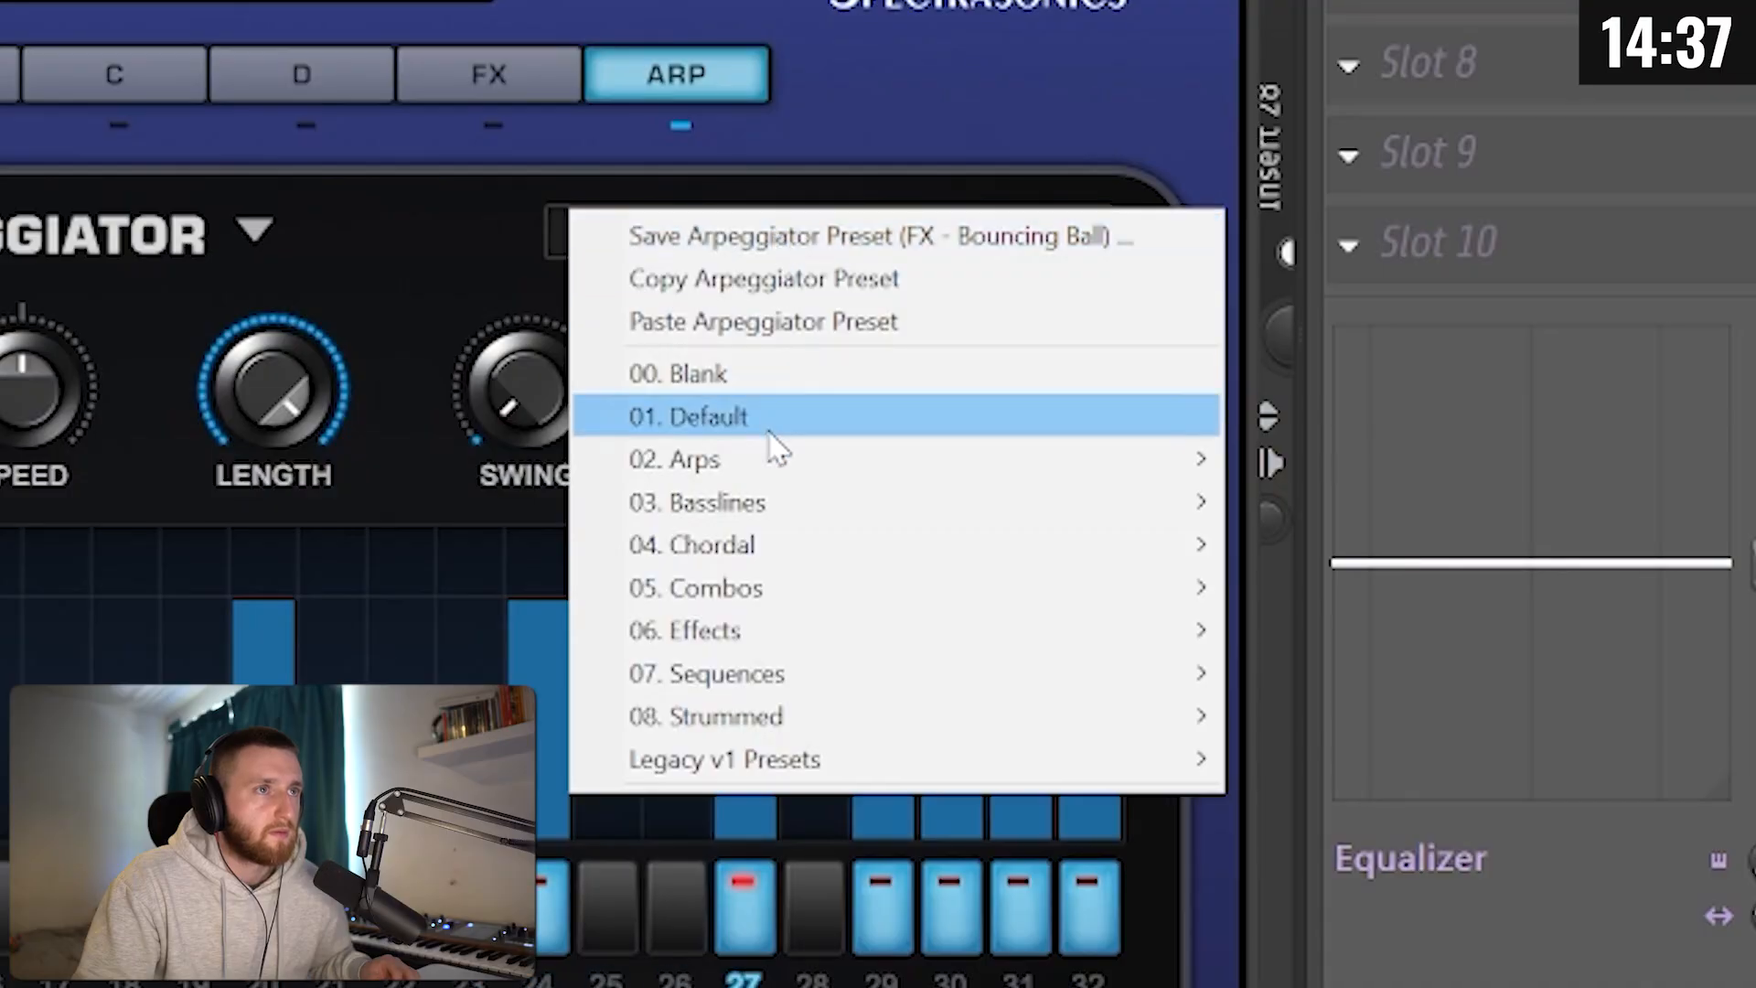
# Step: Load the ARP - Going Up Fast preset from the 02. Arps category into the arpeggiator
pyautogui.moveTo(777, 465)
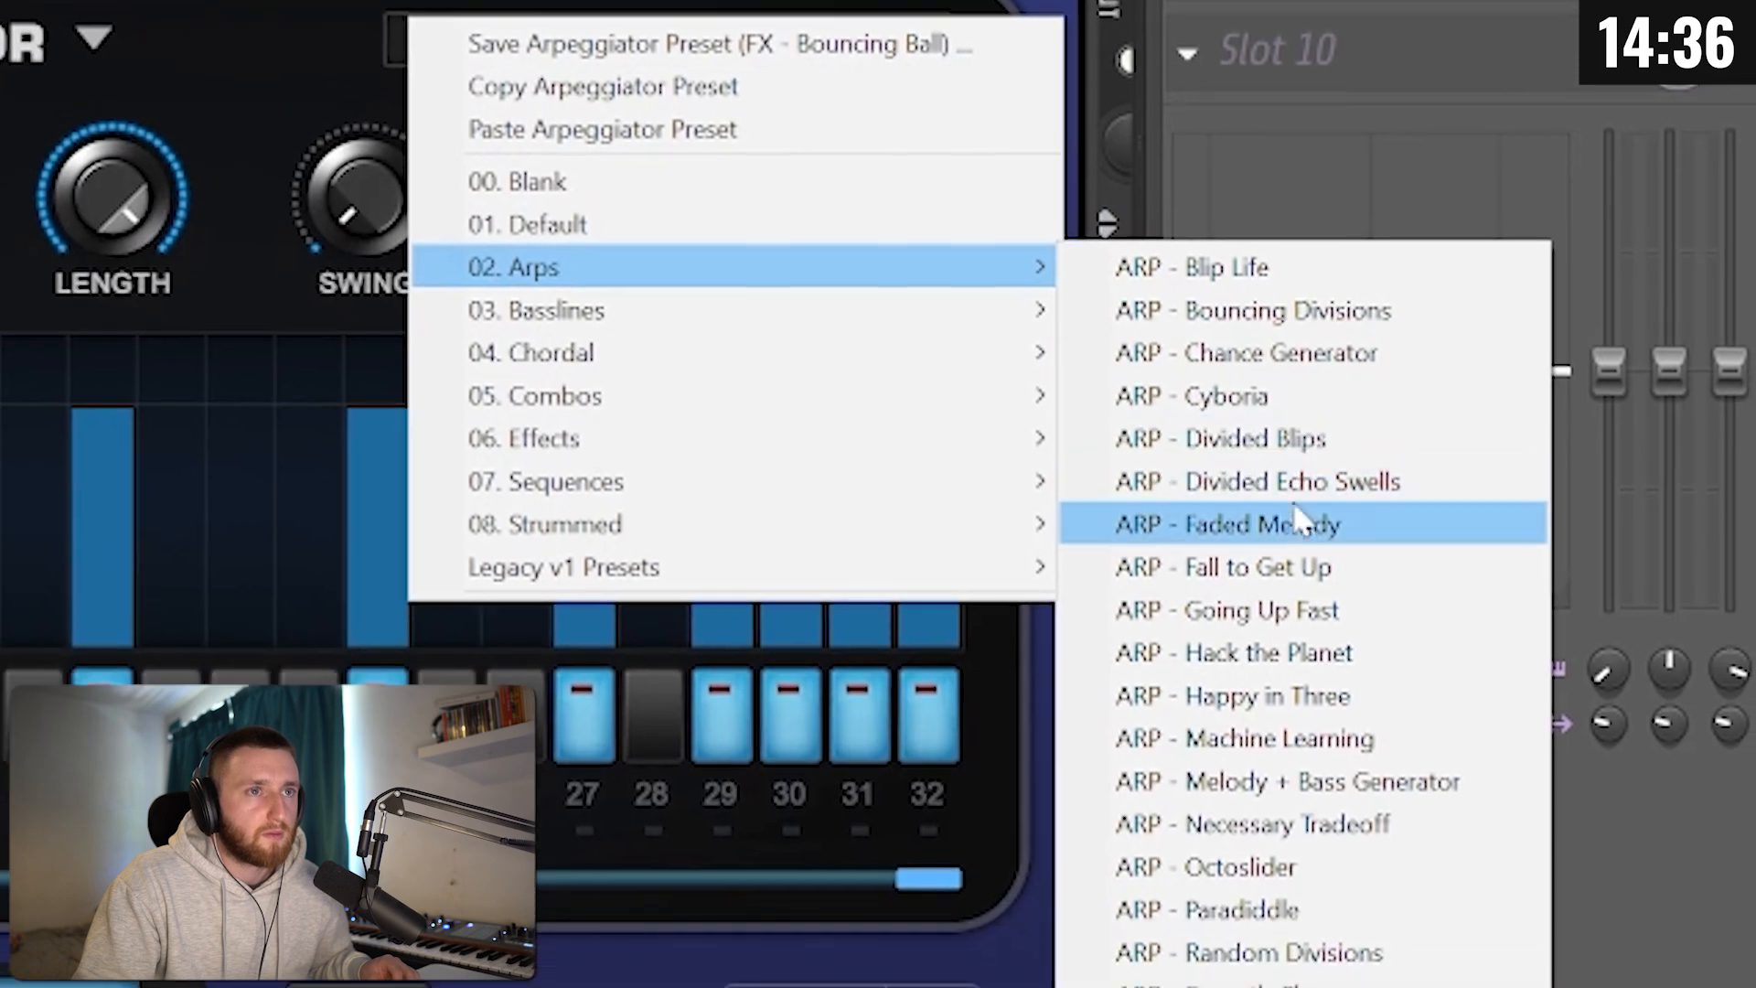
pyautogui.click(1408, 717)
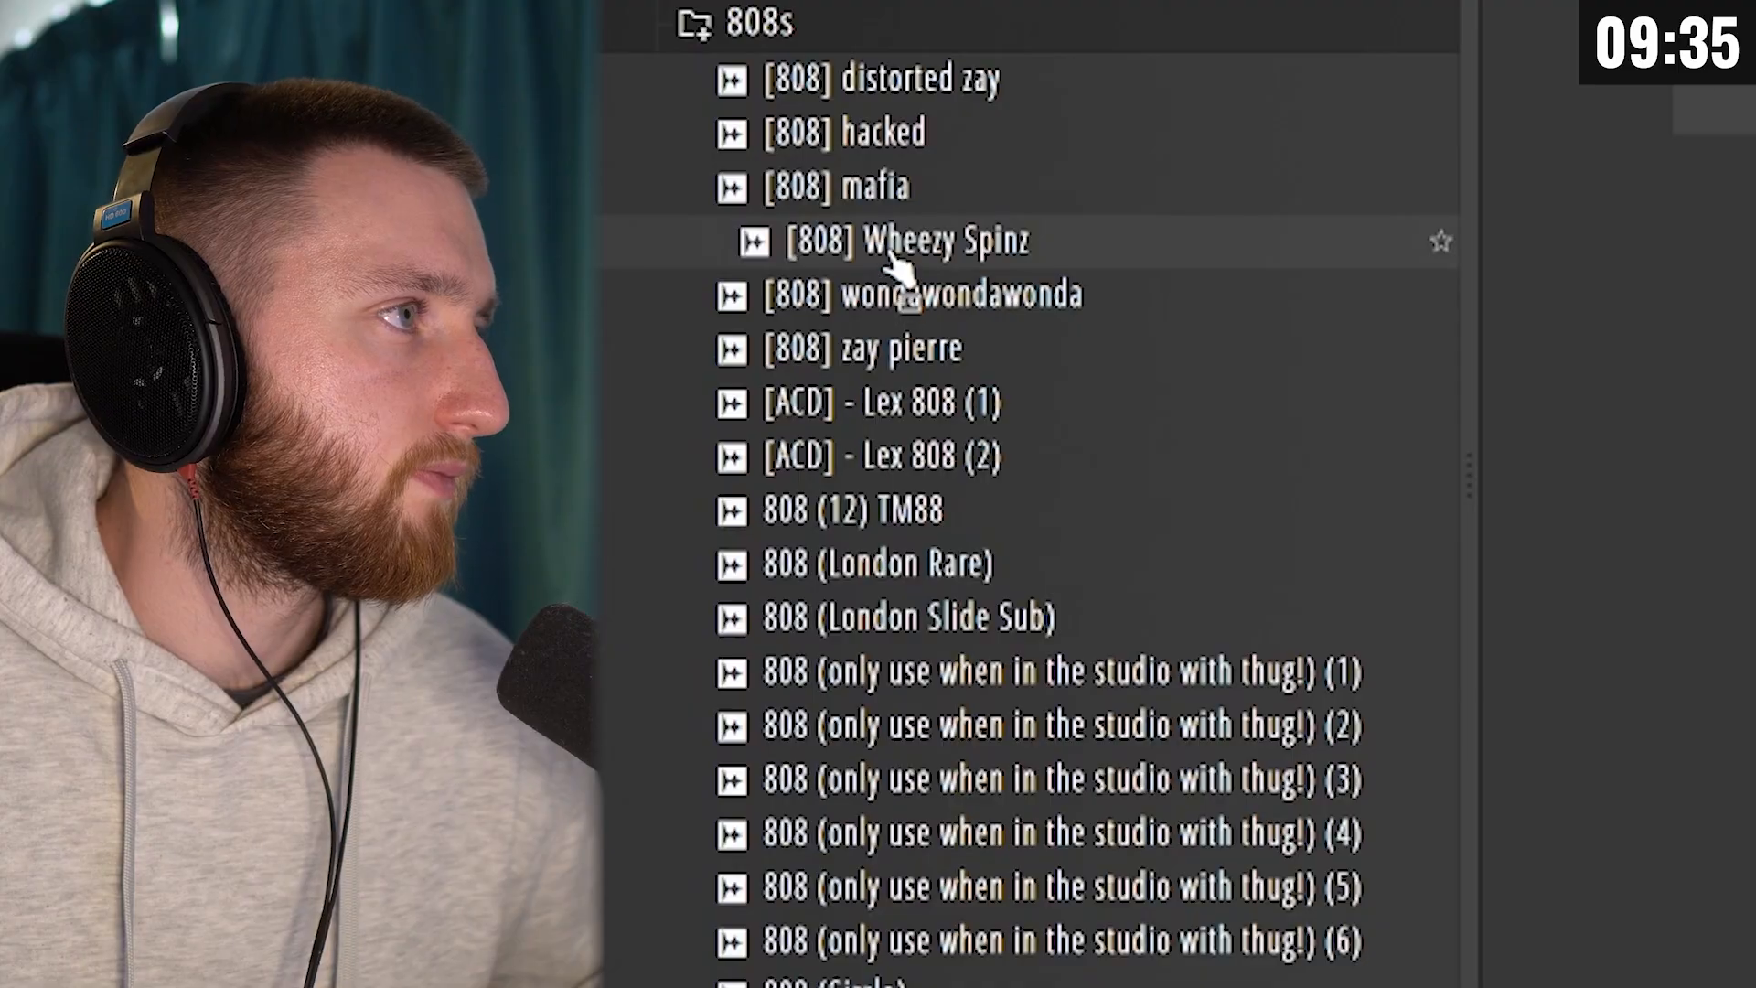
# Step: Bring in the [808] Wheezy Spinz drum sample and raise its Out fade in the precomputed effects
pyautogui.moveTo(804, 275); pyautogui.dragTo(1027, 533)
pyautogui.click(1027, 533)
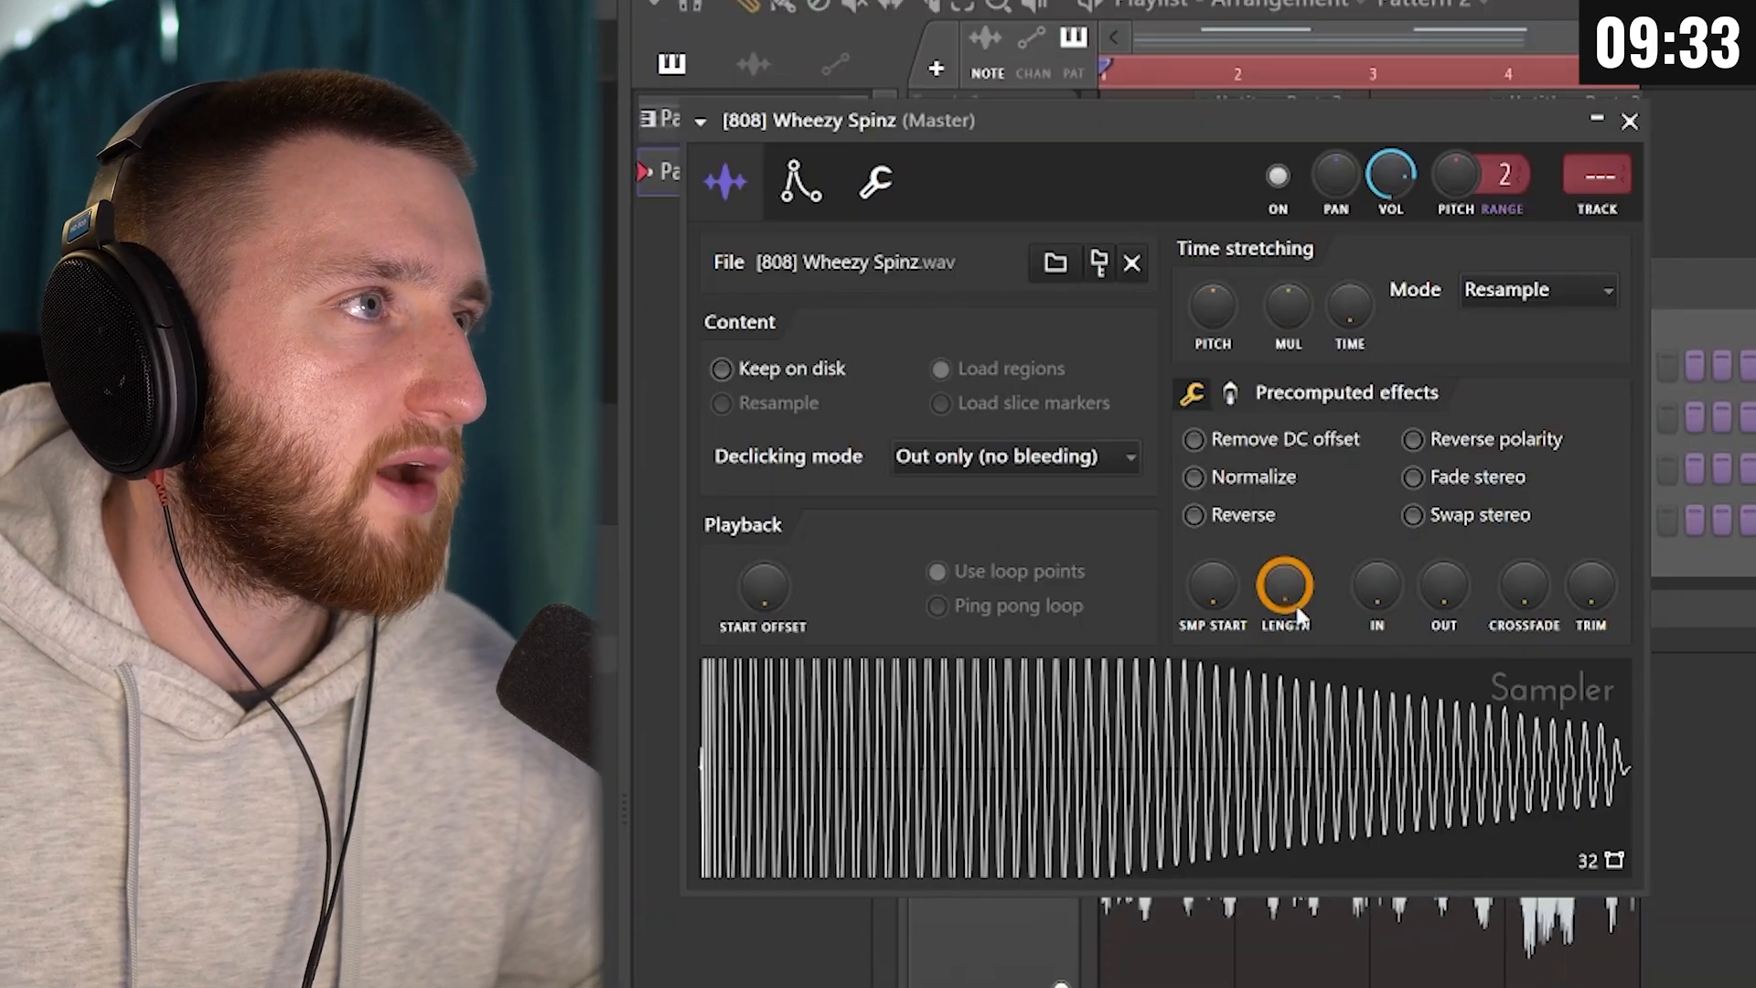
pyautogui.moveTo(1441, 598); pyautogui.dragTo(1442, 562)
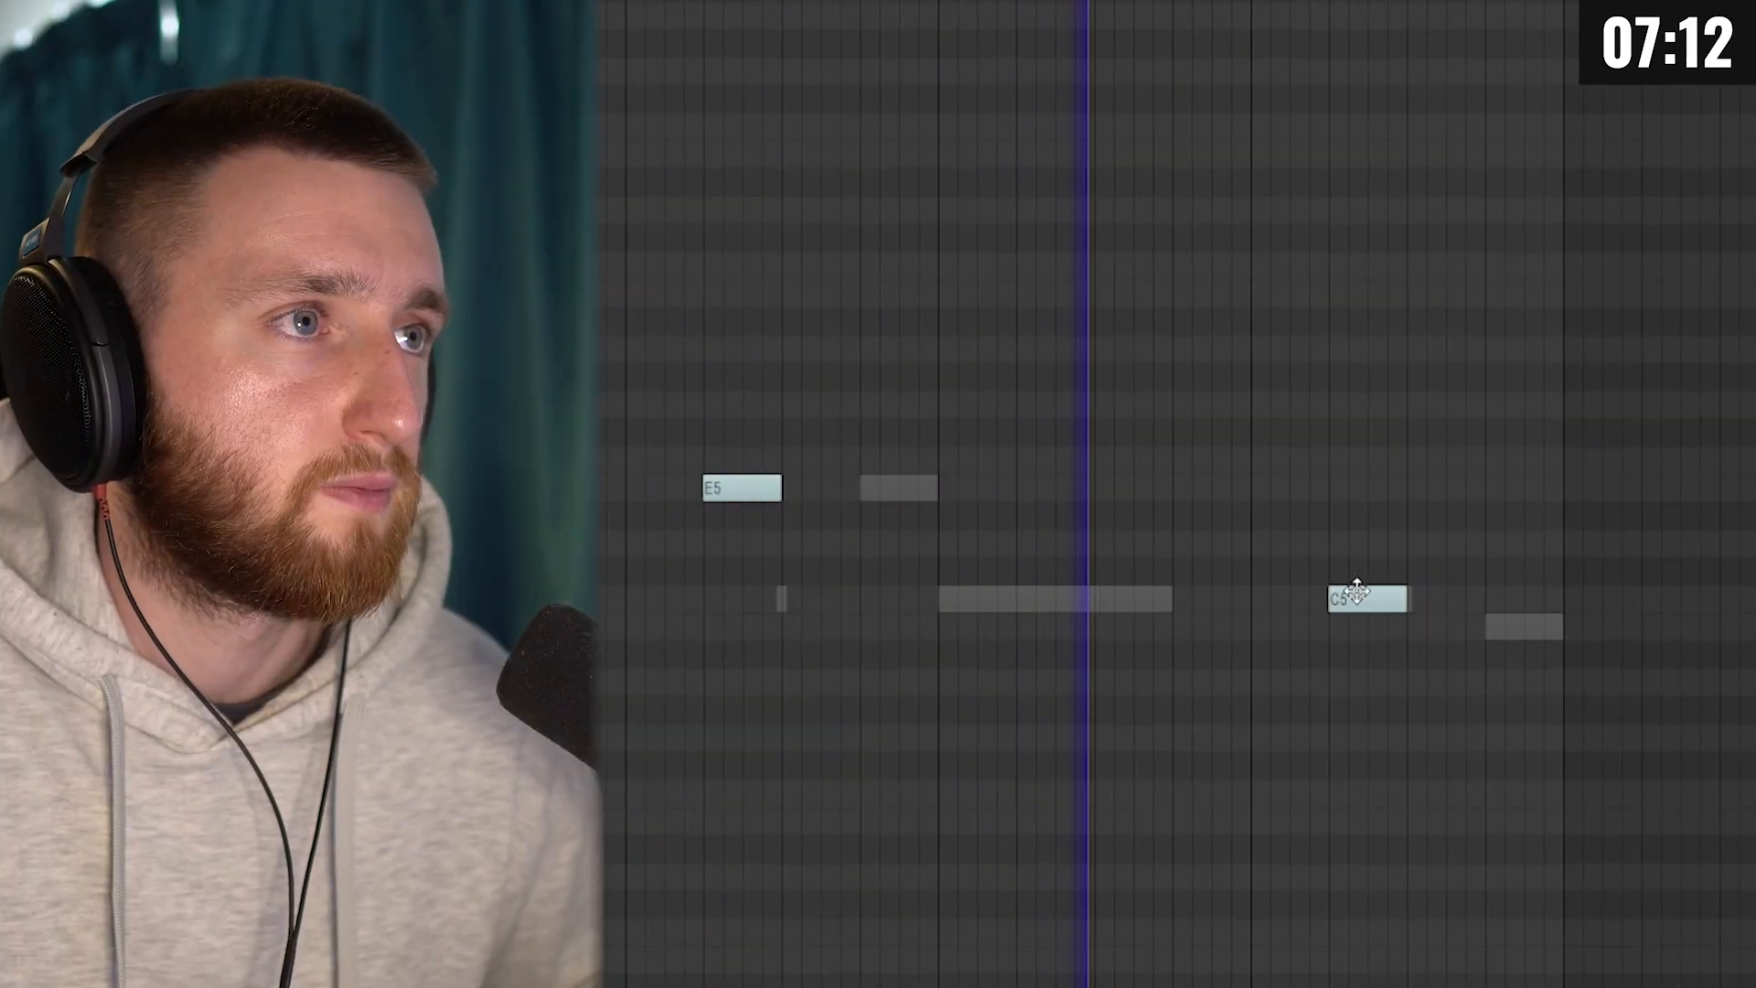
# Step: Place and raise a note after the last C5 percussion note, and edit the F#4 hits below the hi-hat pattern
pyautogui.click(1384, 490)
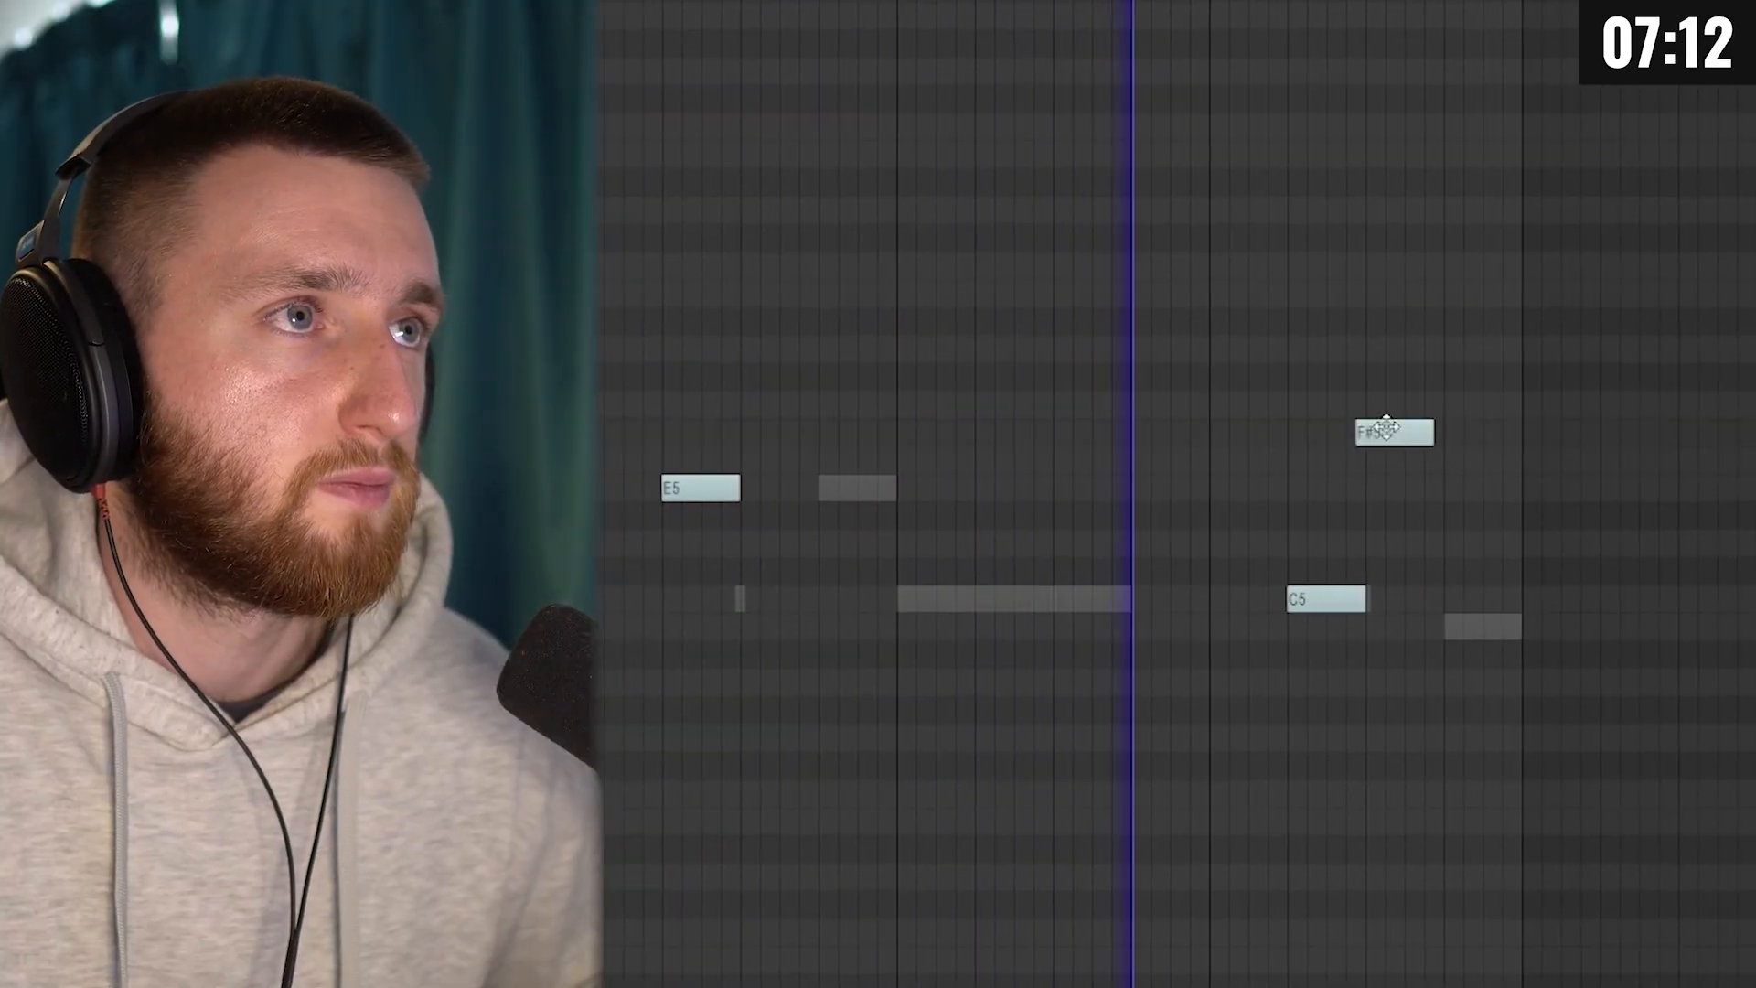
pyautogui.moveTo(1383, 490); pyautogui.dragTo(1351, 266)
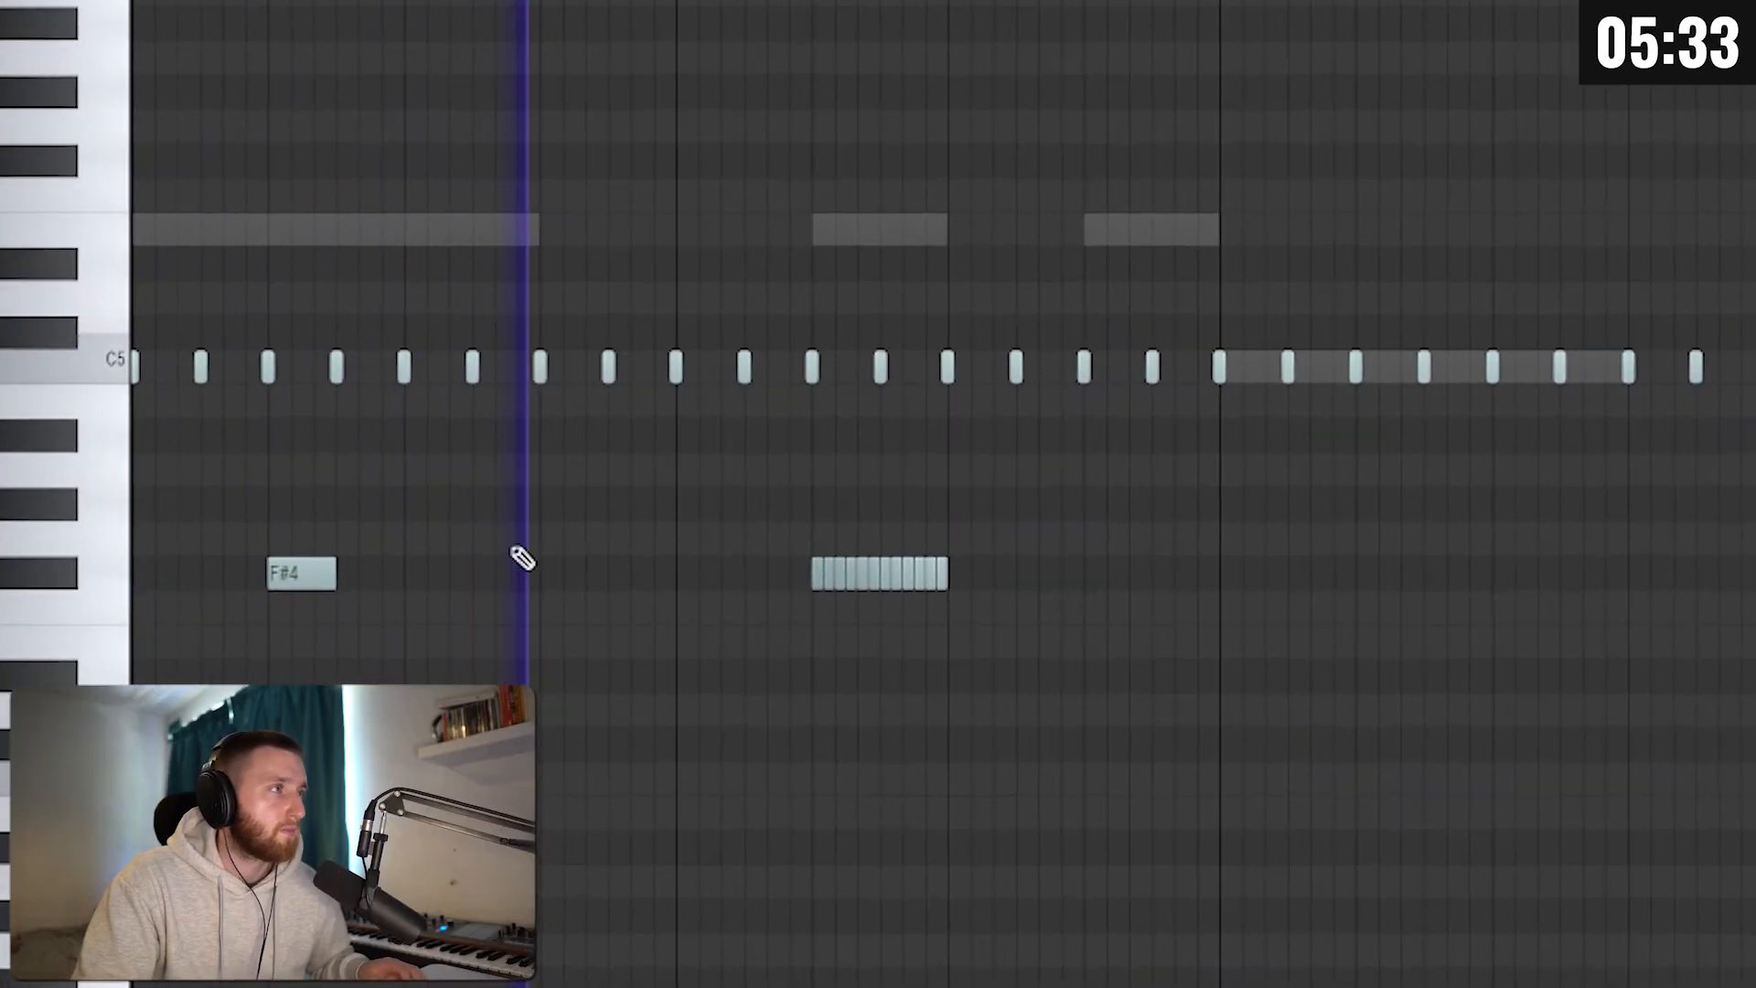
pyautogui.moveTo(232, 580)
pyautogui.mouseDown()
pyautogui.moveTo(1391, 590)
pyautogui.moveTo(1357, 592)
pyautogui.mouseUp()
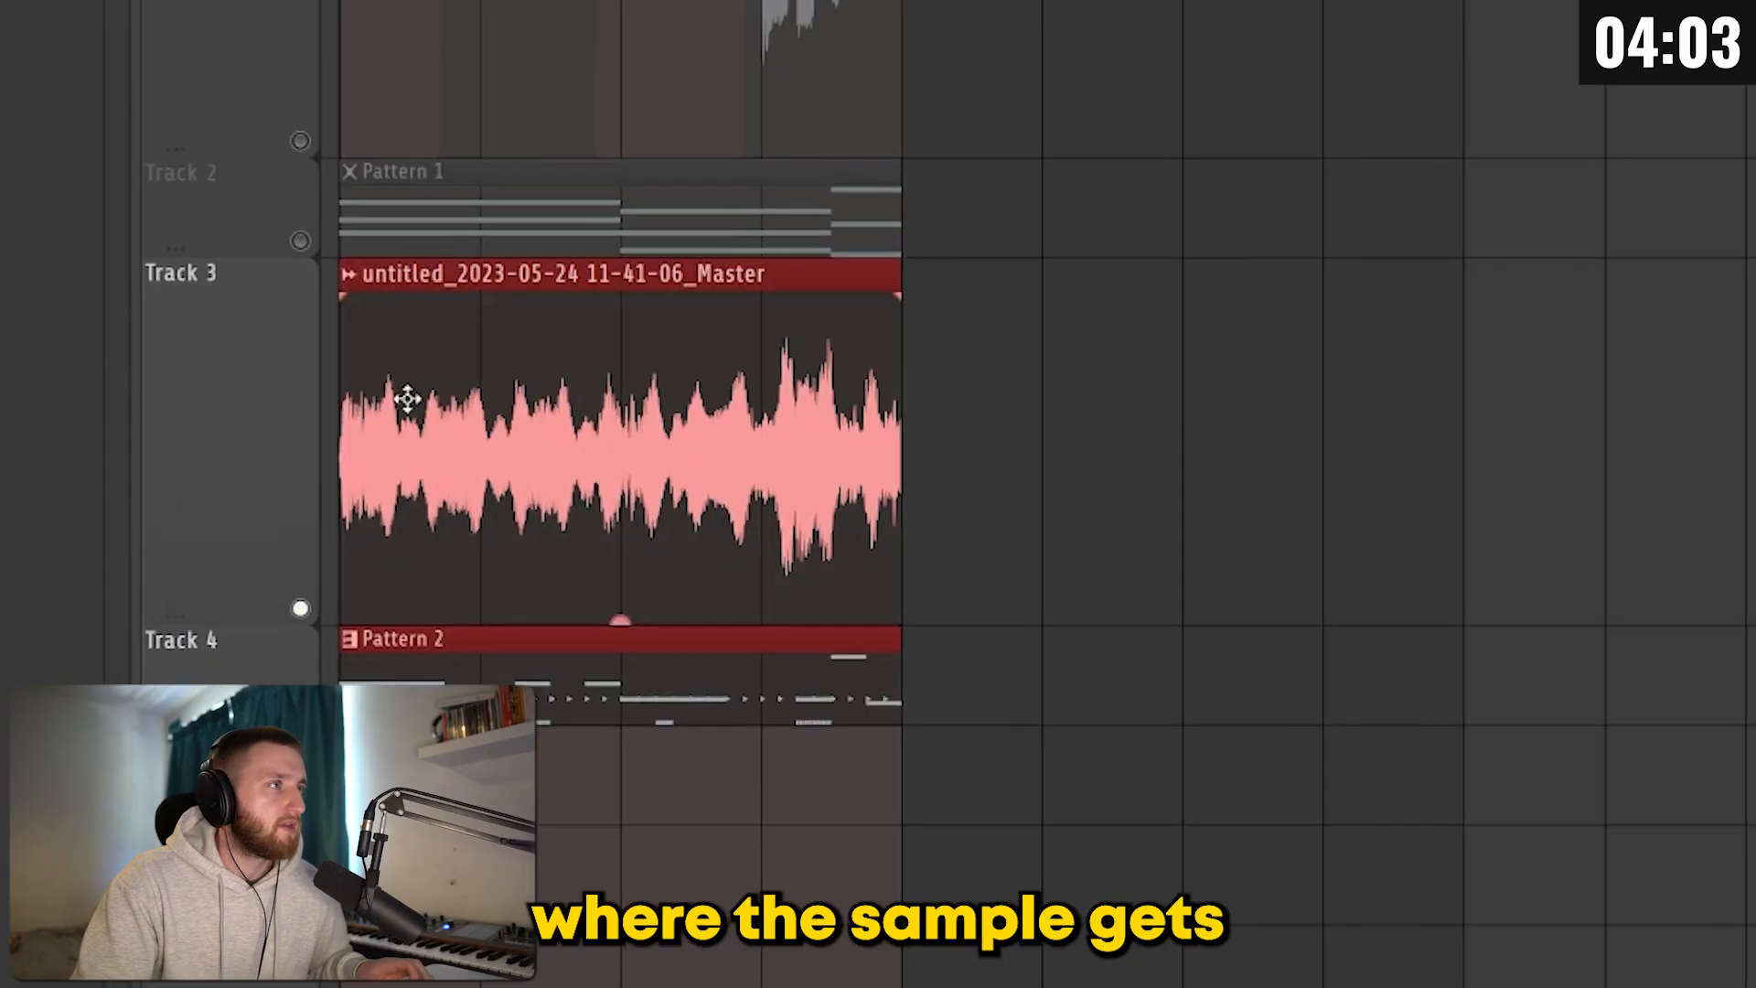
pyautogui.moveTo(403, 396); pyautogui.dragTo(960, 392)
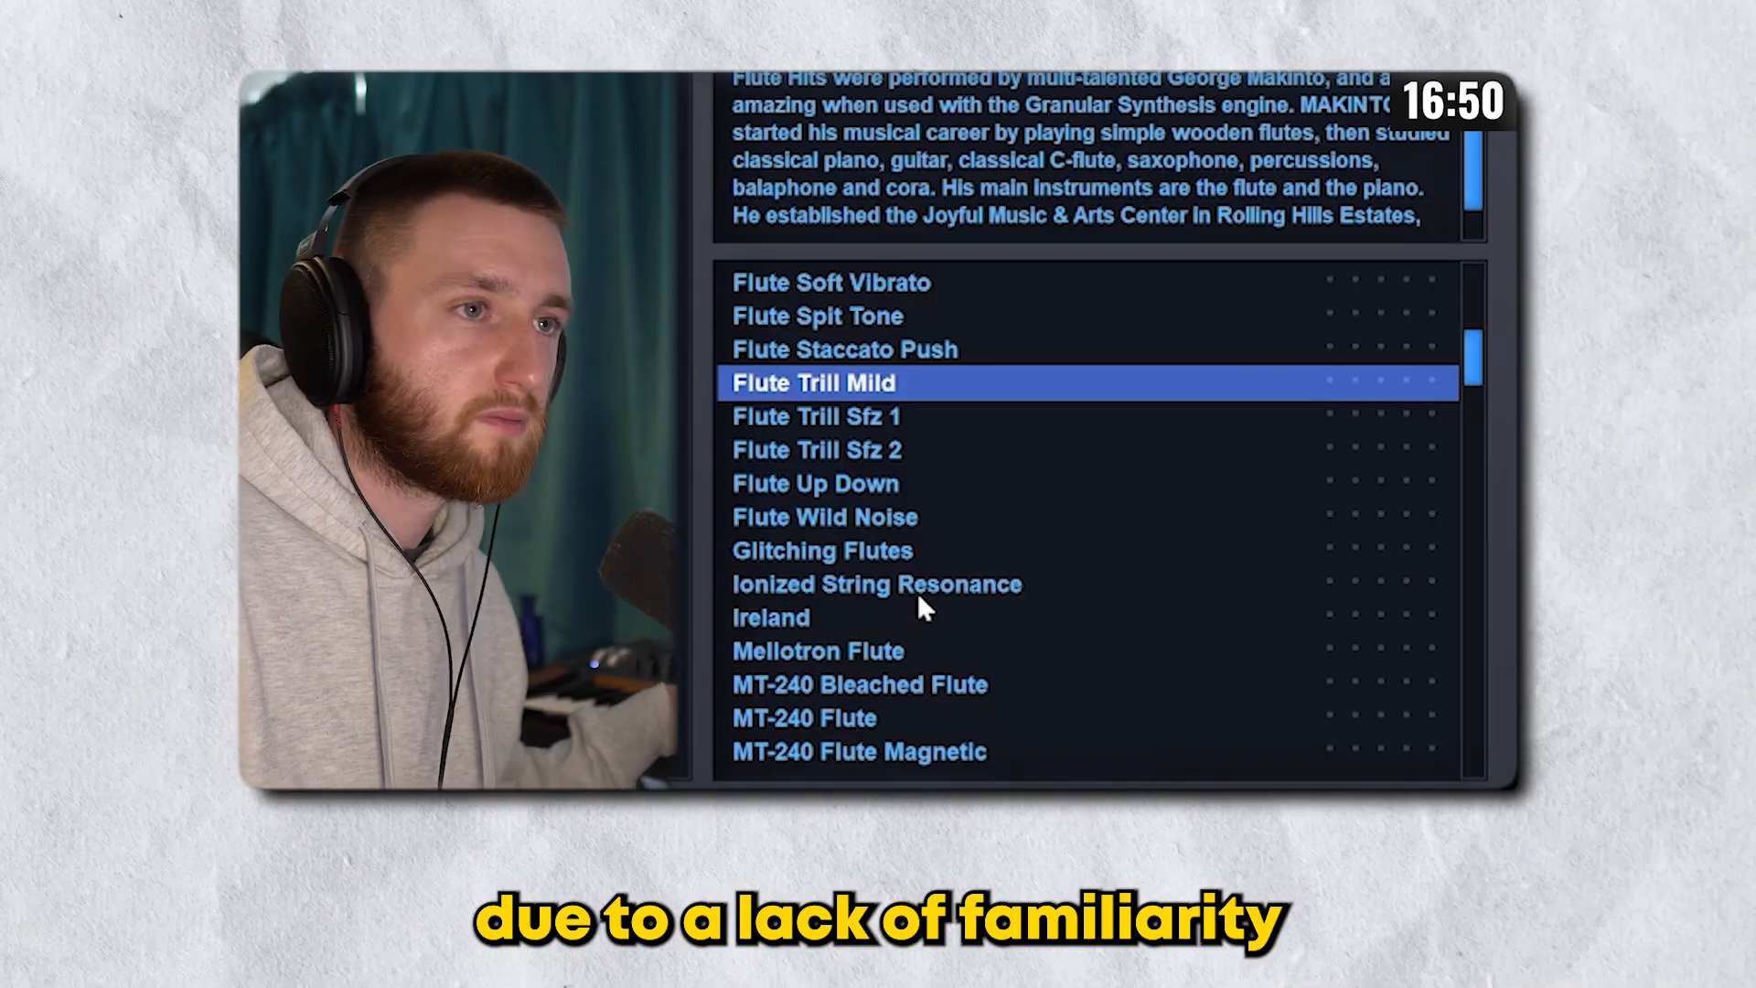
# Step: Browse the flute soundsources below Flute Trill Mild and select one to audition
pyautogui.scroll(-3, 916, 592)
pyautogui.click(924, 550)
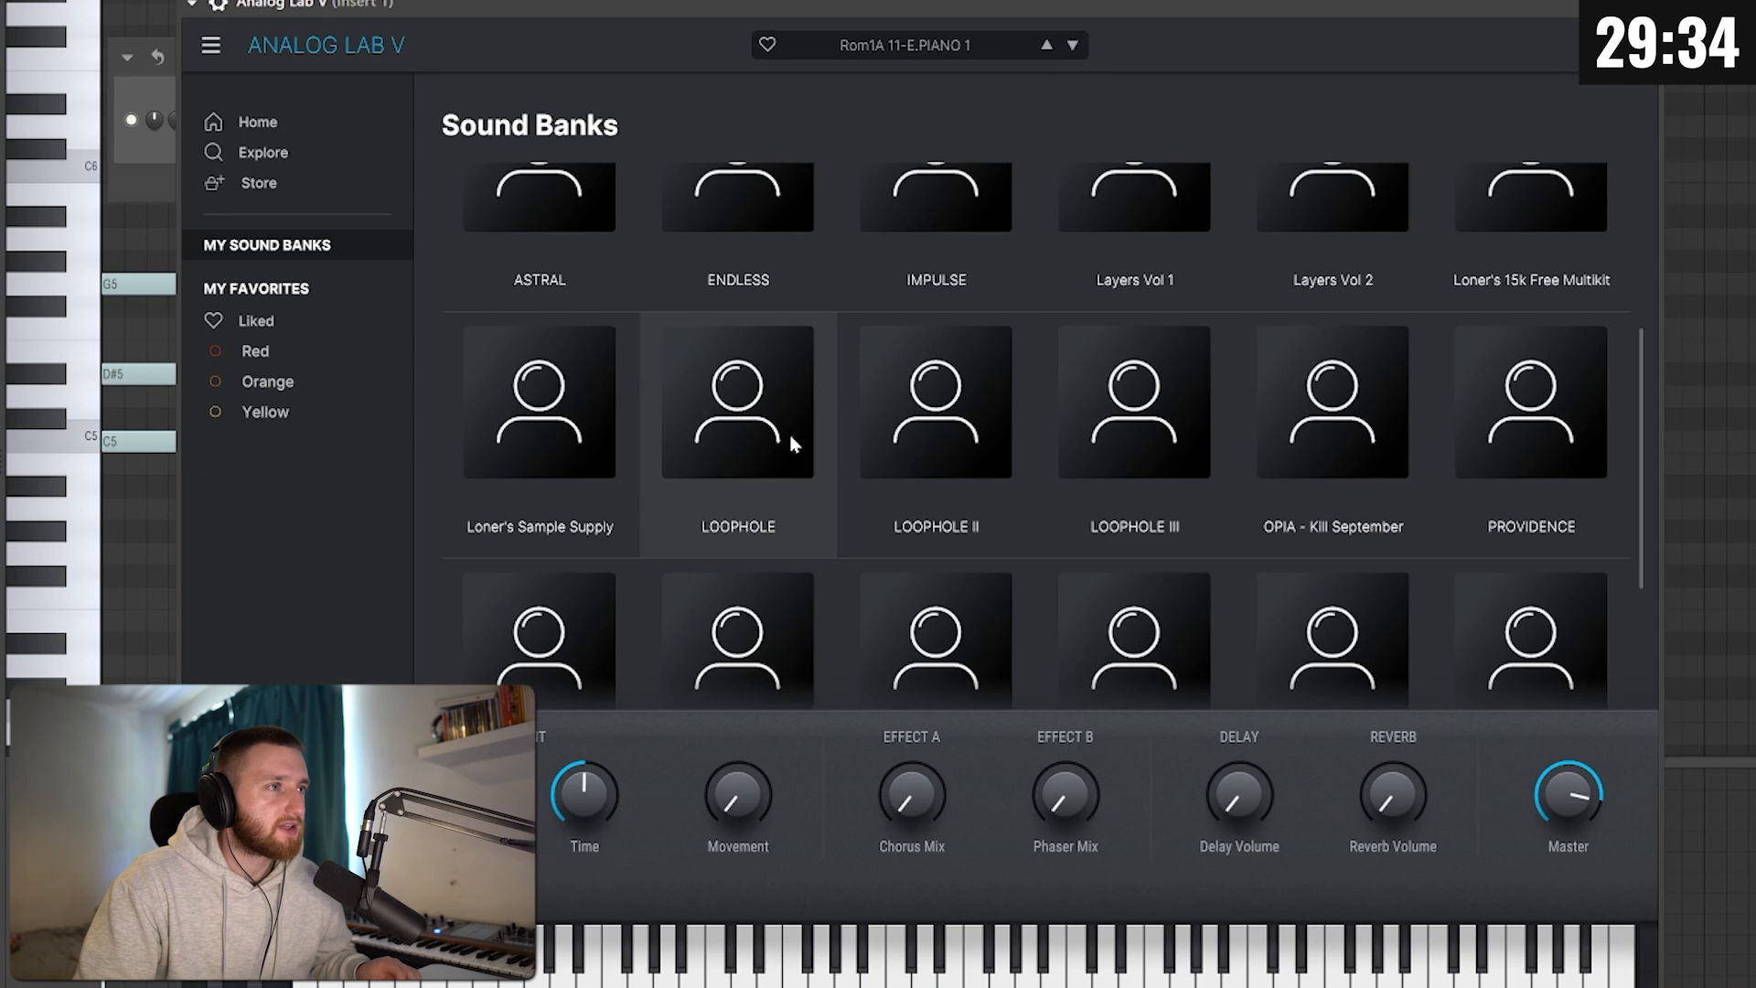
# Step: Browse the presets of the TECHNICOLOR and Layers Vol 2 sound banks in Analog Lab V
pyautogui.scroll(-2, 788, 435)
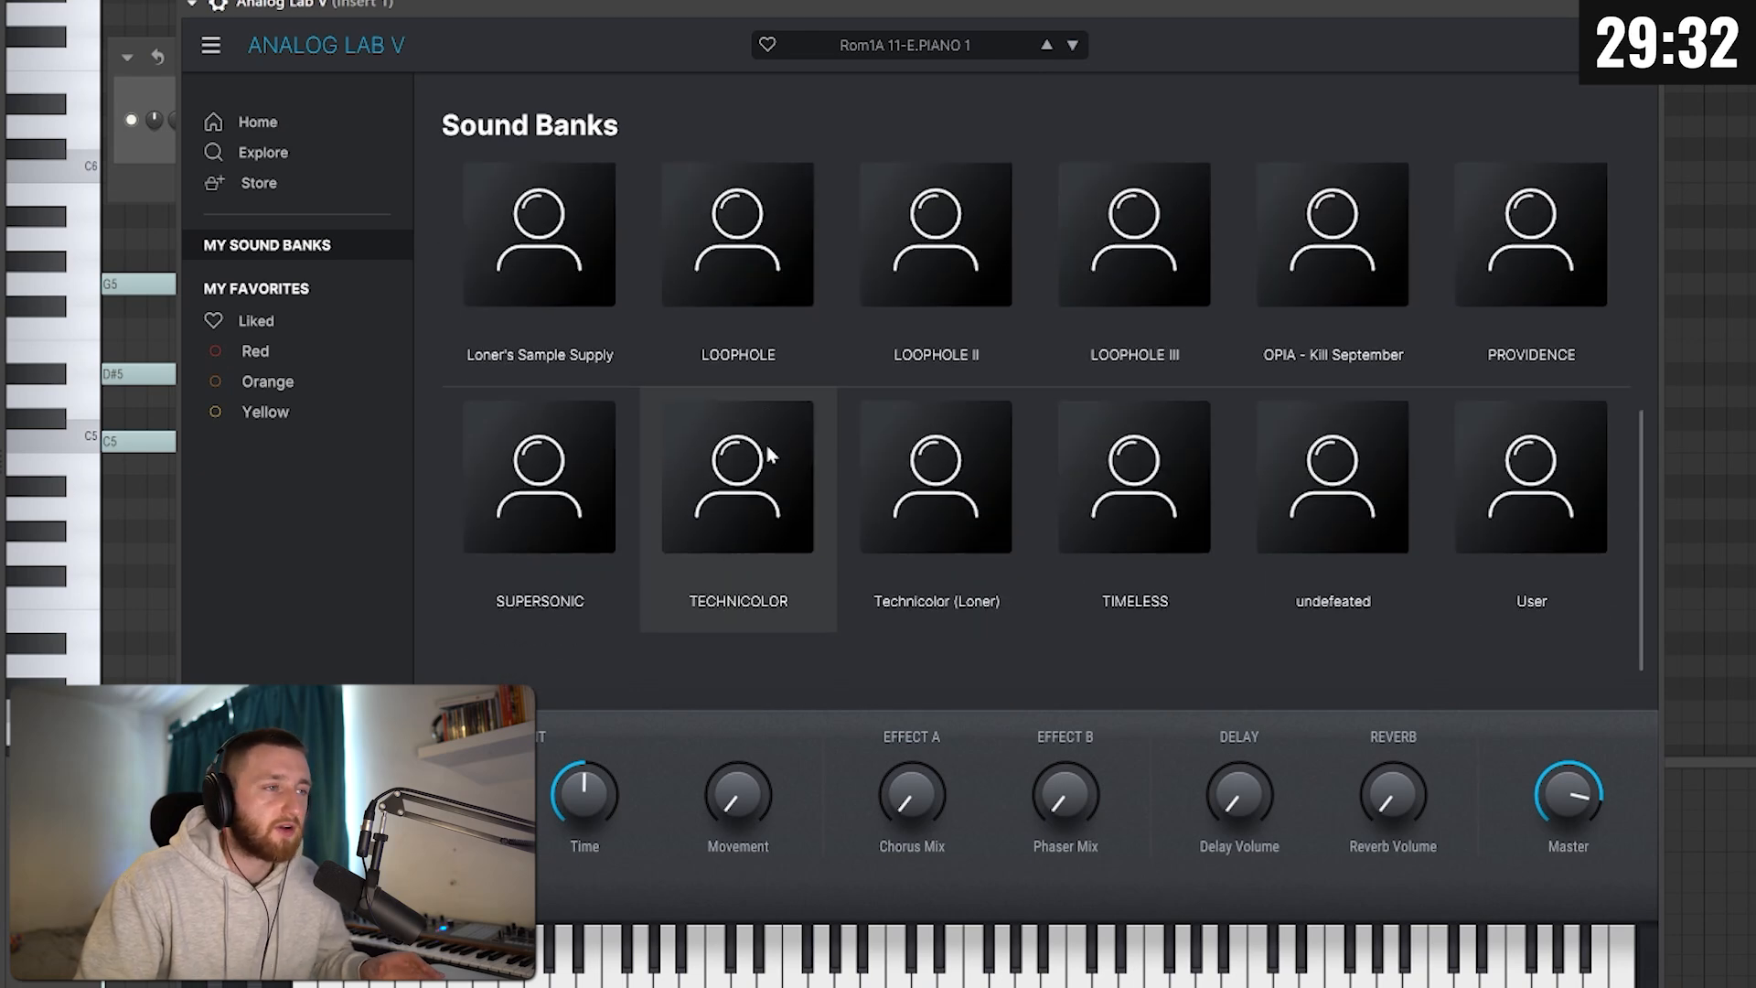
pyautogui.click(765, 442)
pyautogui.scroll(-3, 963, 538)
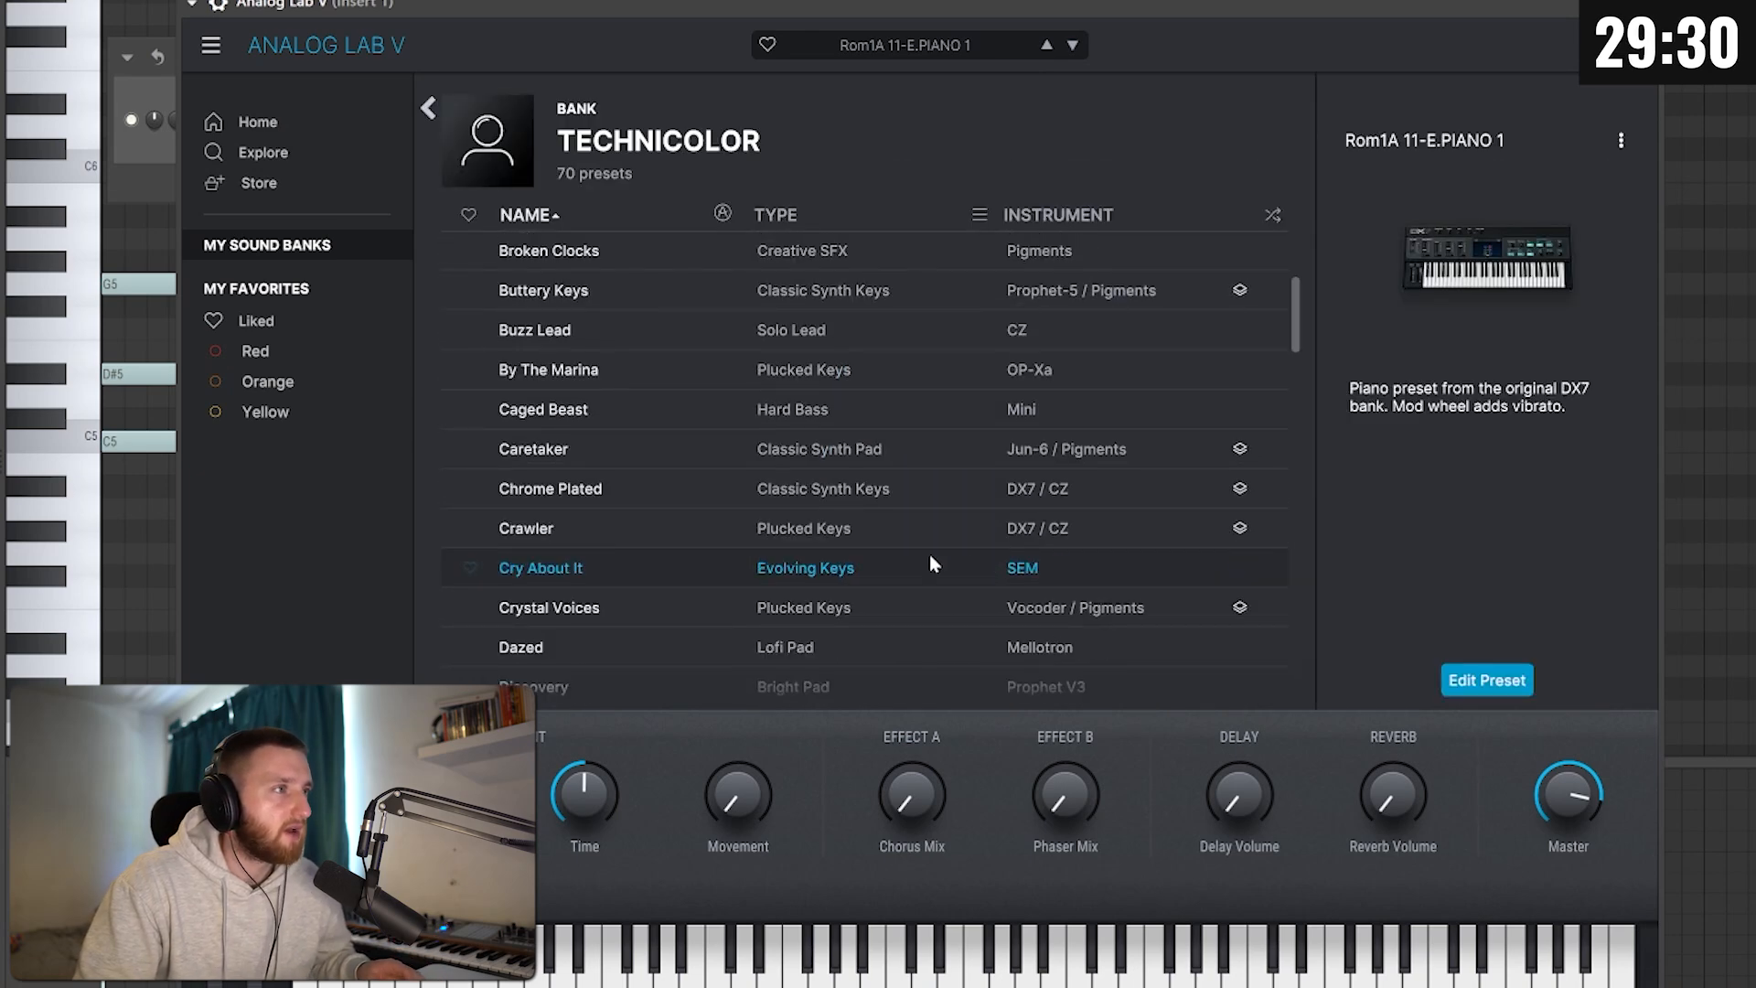
pyautogui.scroll(-2, 892, 530)
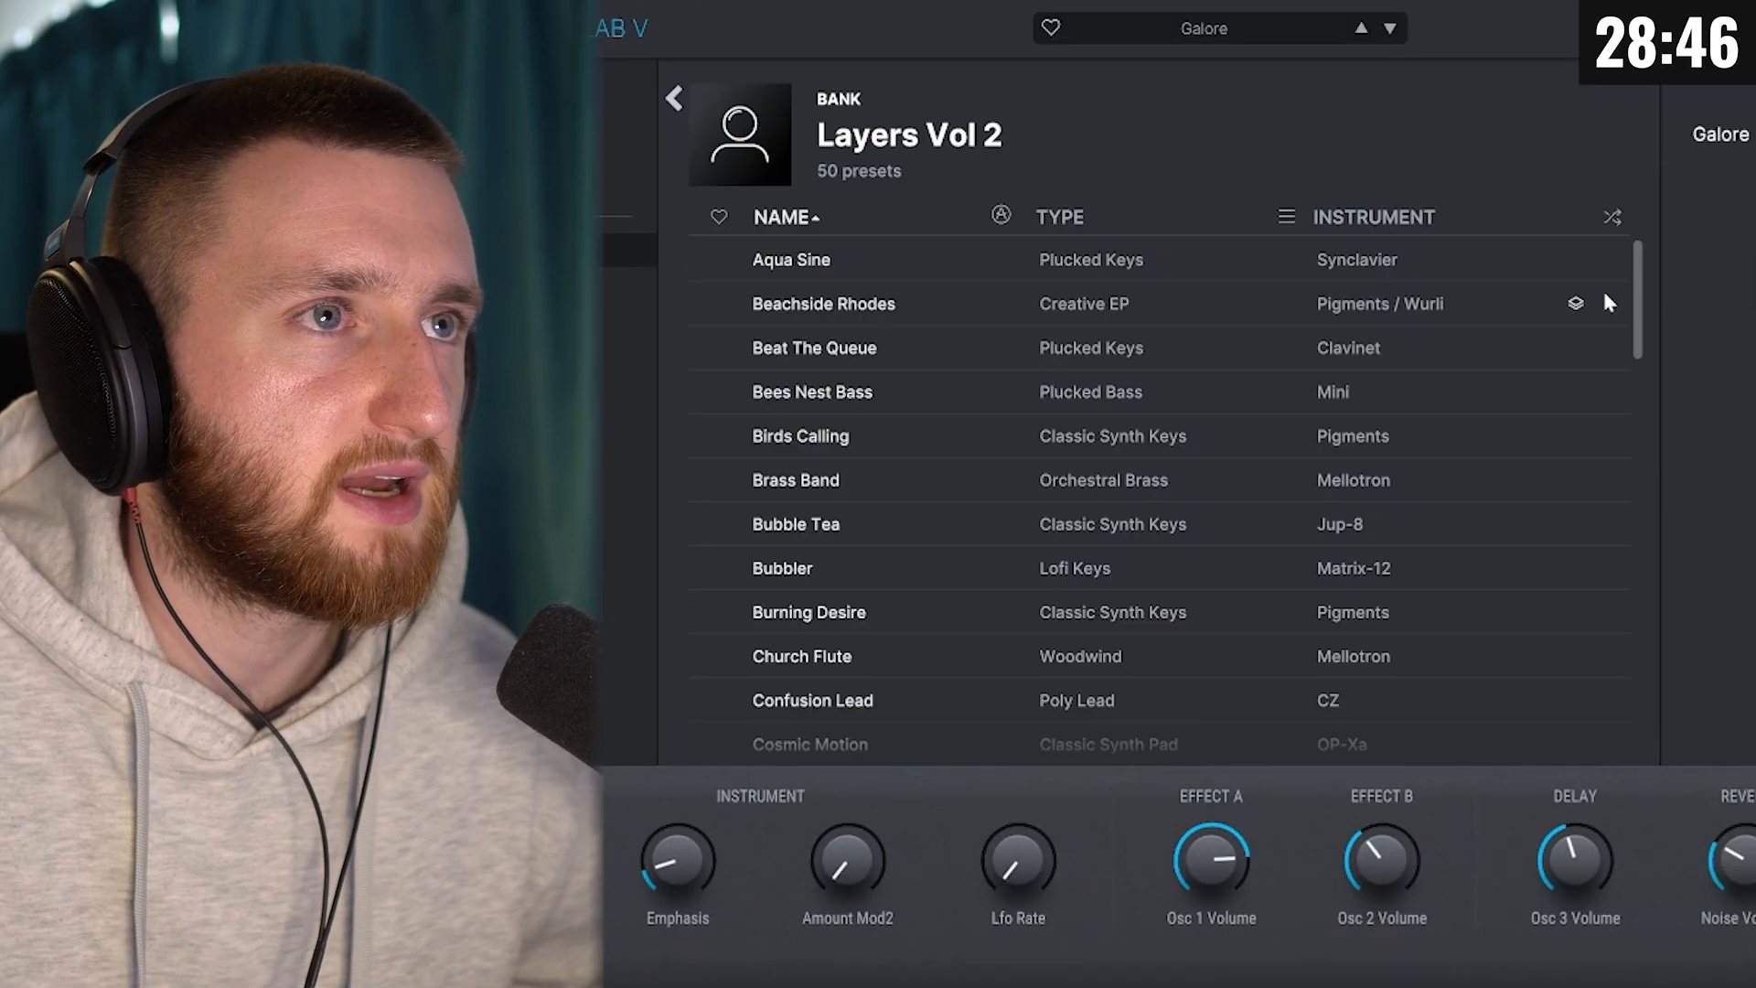
pyautogui.scroll(-5, 1011, 526)
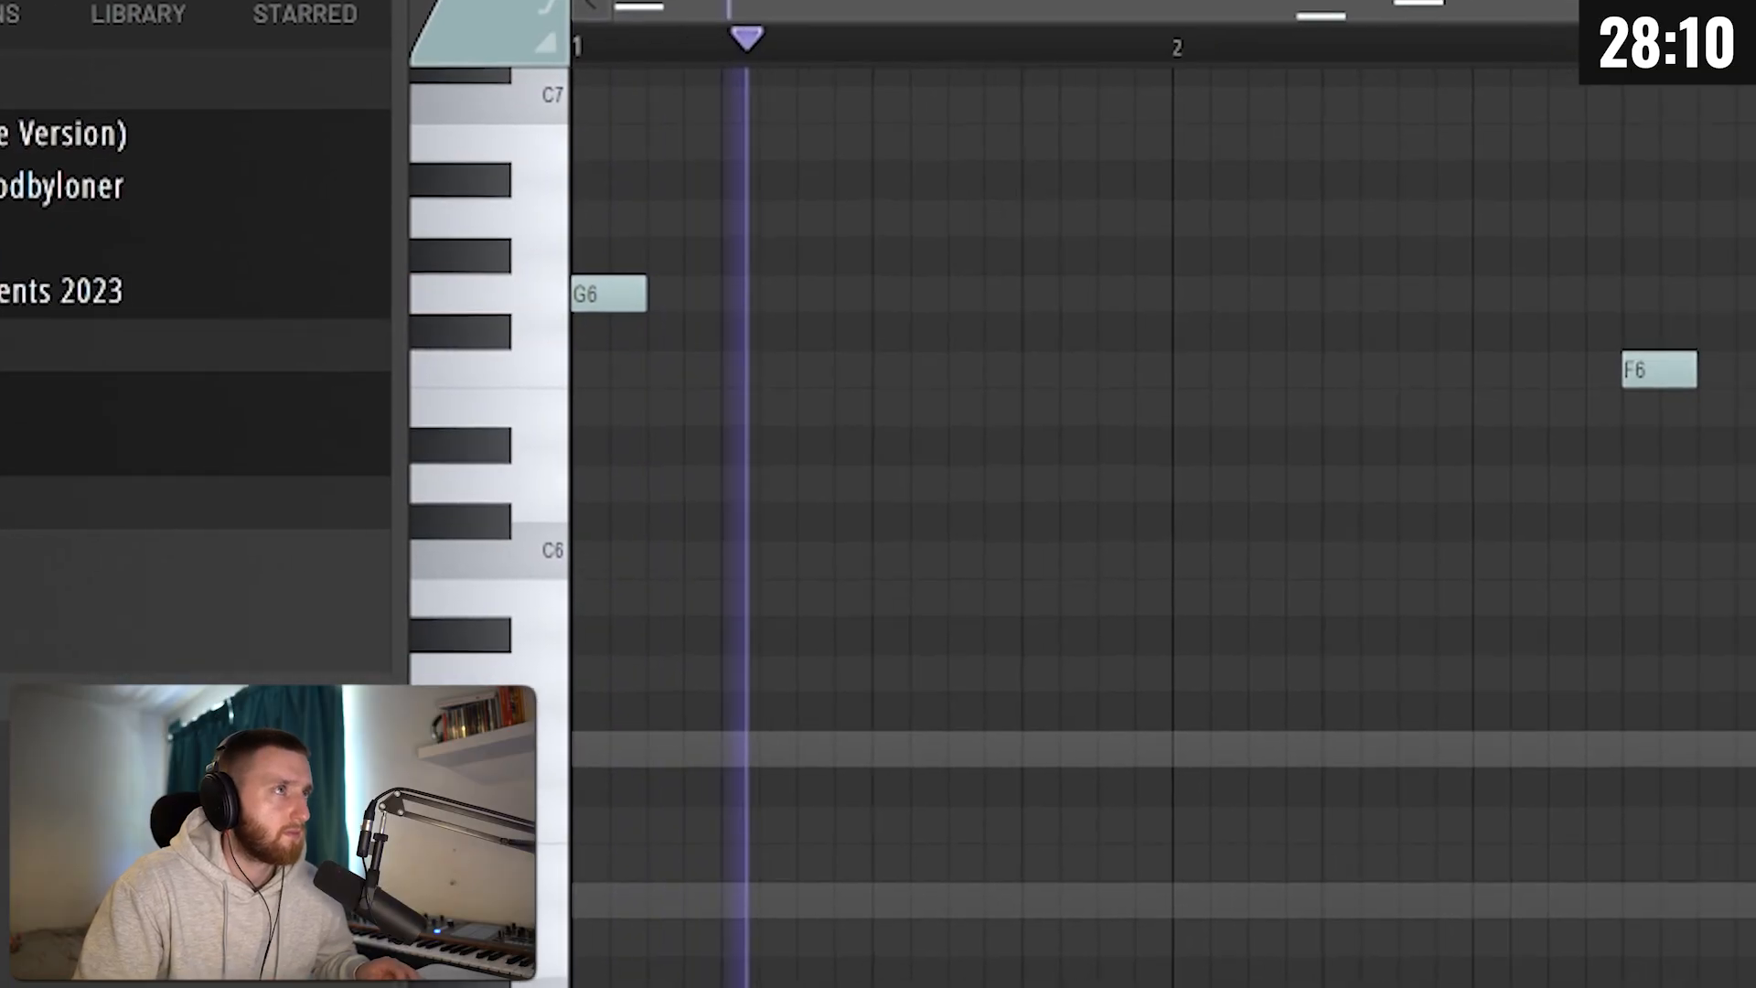
# Step: Delete an unwanted note from the high melody and add a note between the G#6 and A#6 notes
pyautogui.scroll(1, 1622, 898)
pyautogui.rightClick(1545, 805)
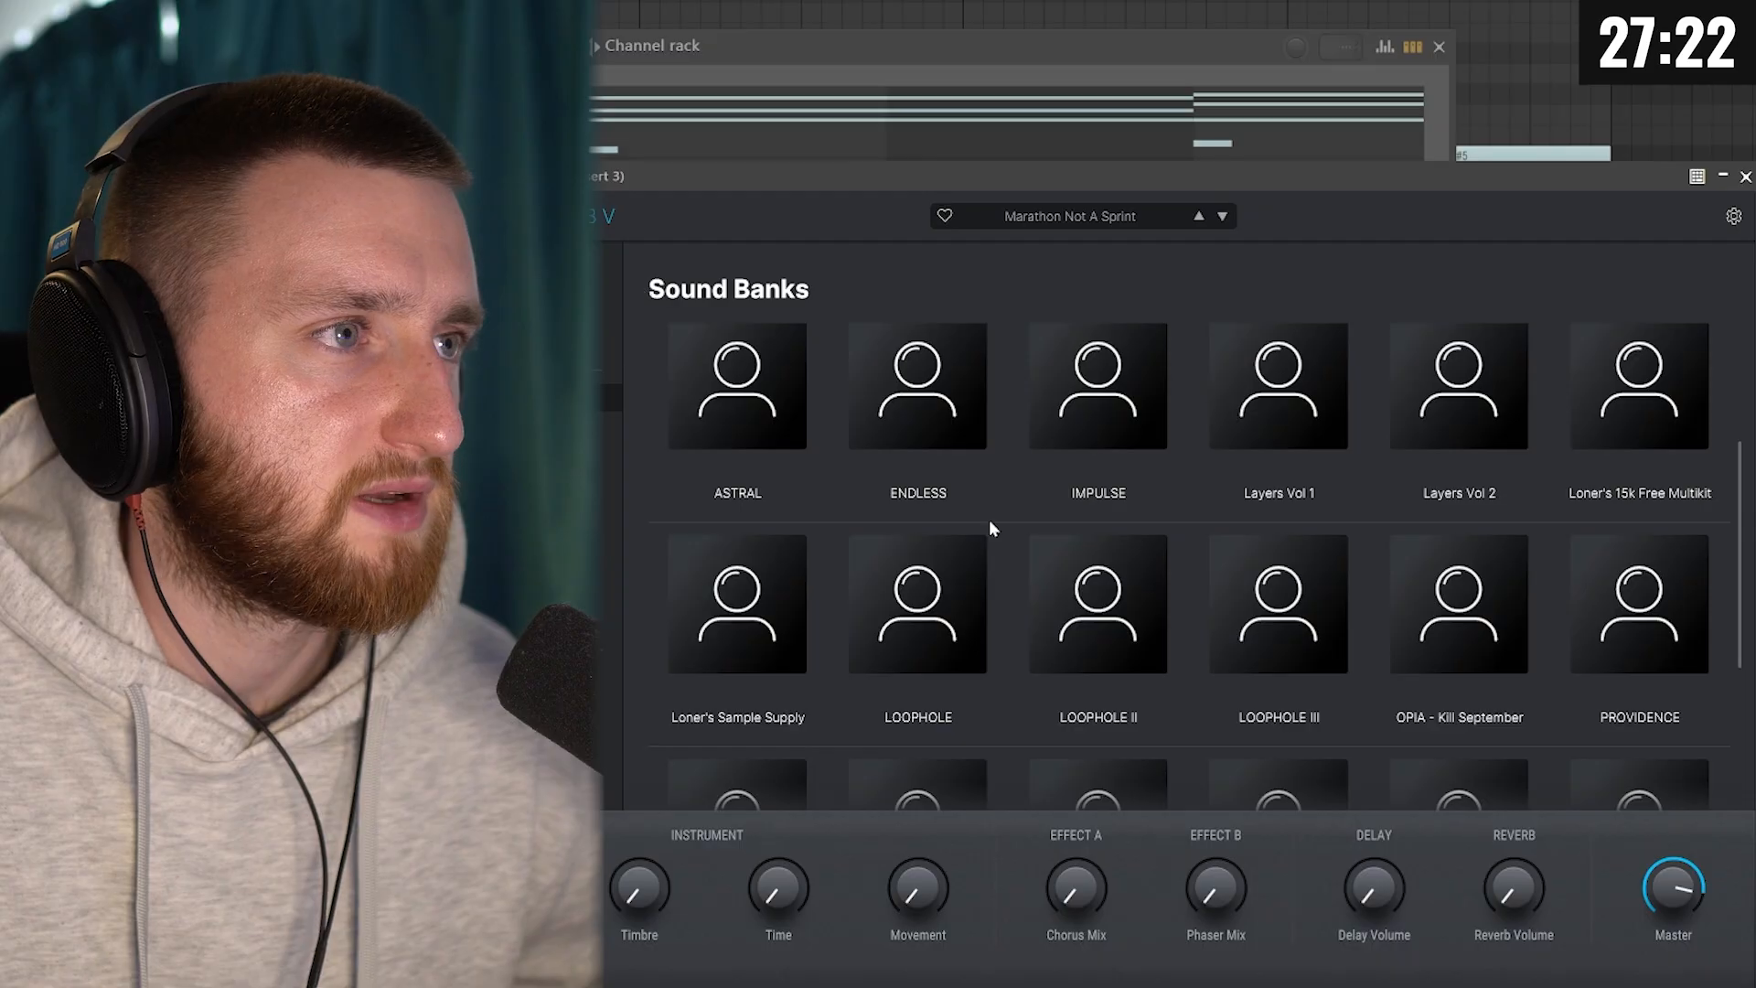
pyautogui.scroll(-3, 990, 548)
pyautogui.click(964, 542)
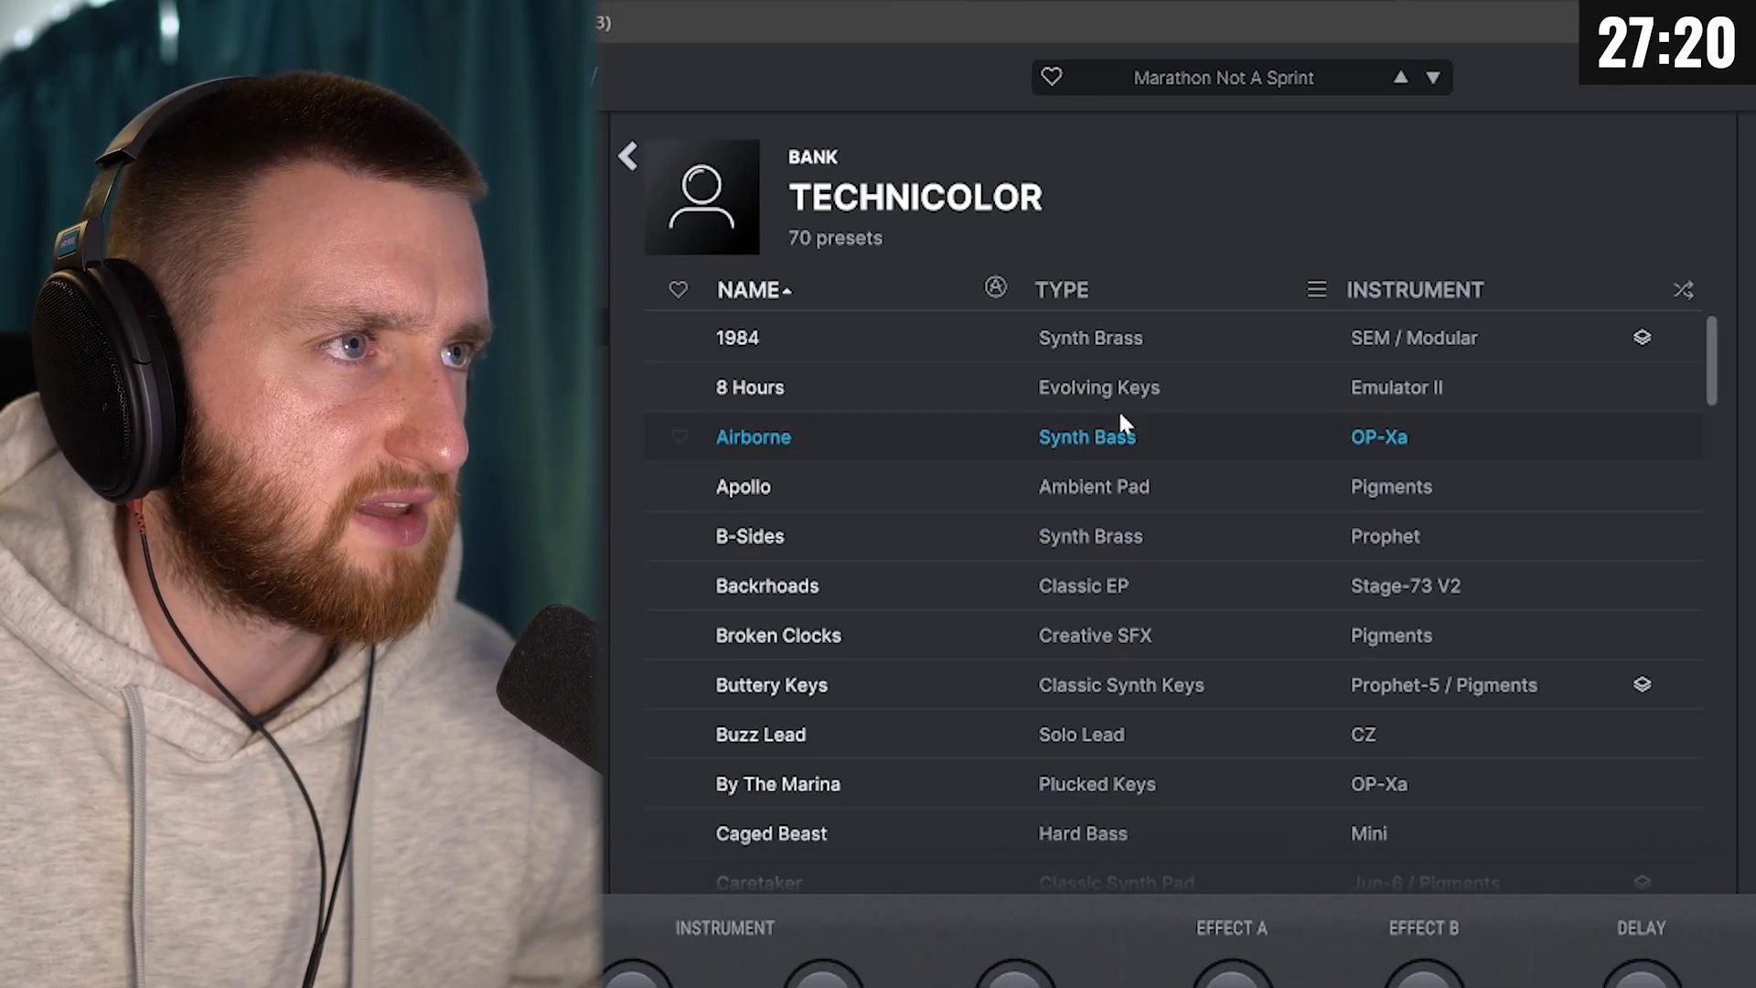
# Step: Browse the TECHNICOLOR bank for another sound and adjust a note in the low part ahead of the final D5
pyautogui.scroll(-5, 1093, 484)
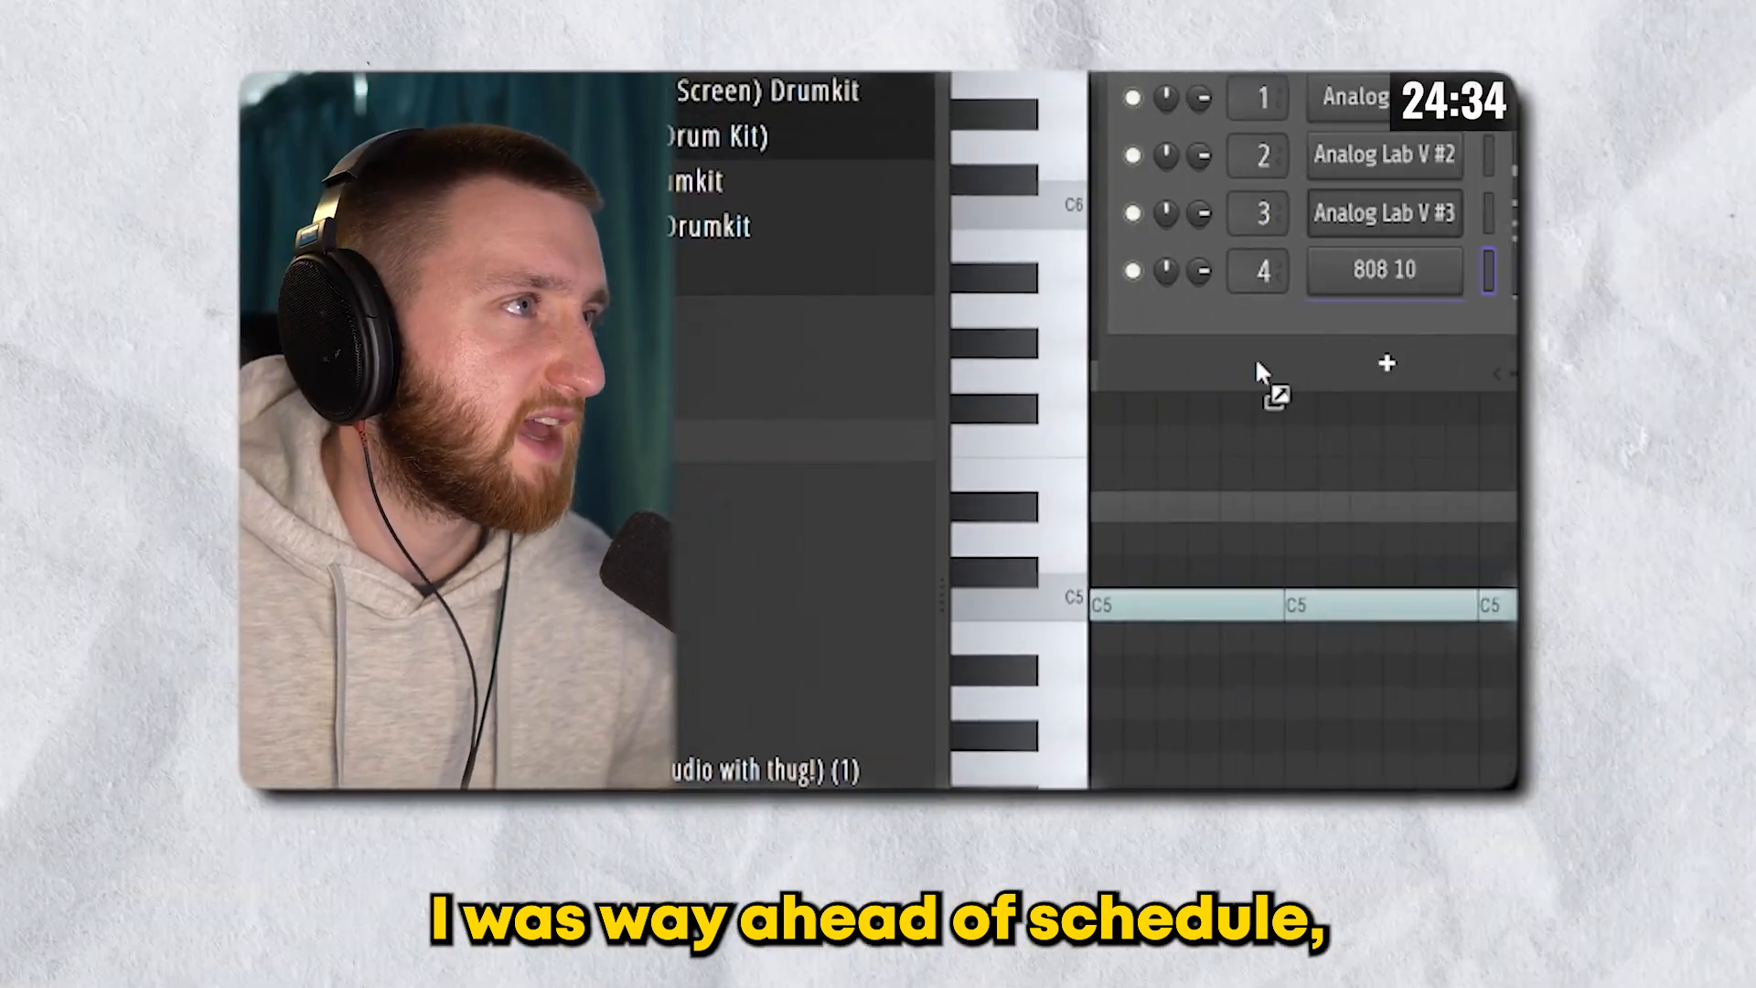
pyautogui.moveTo(1257, 362); pyautogui.dragTo(1353, 275)
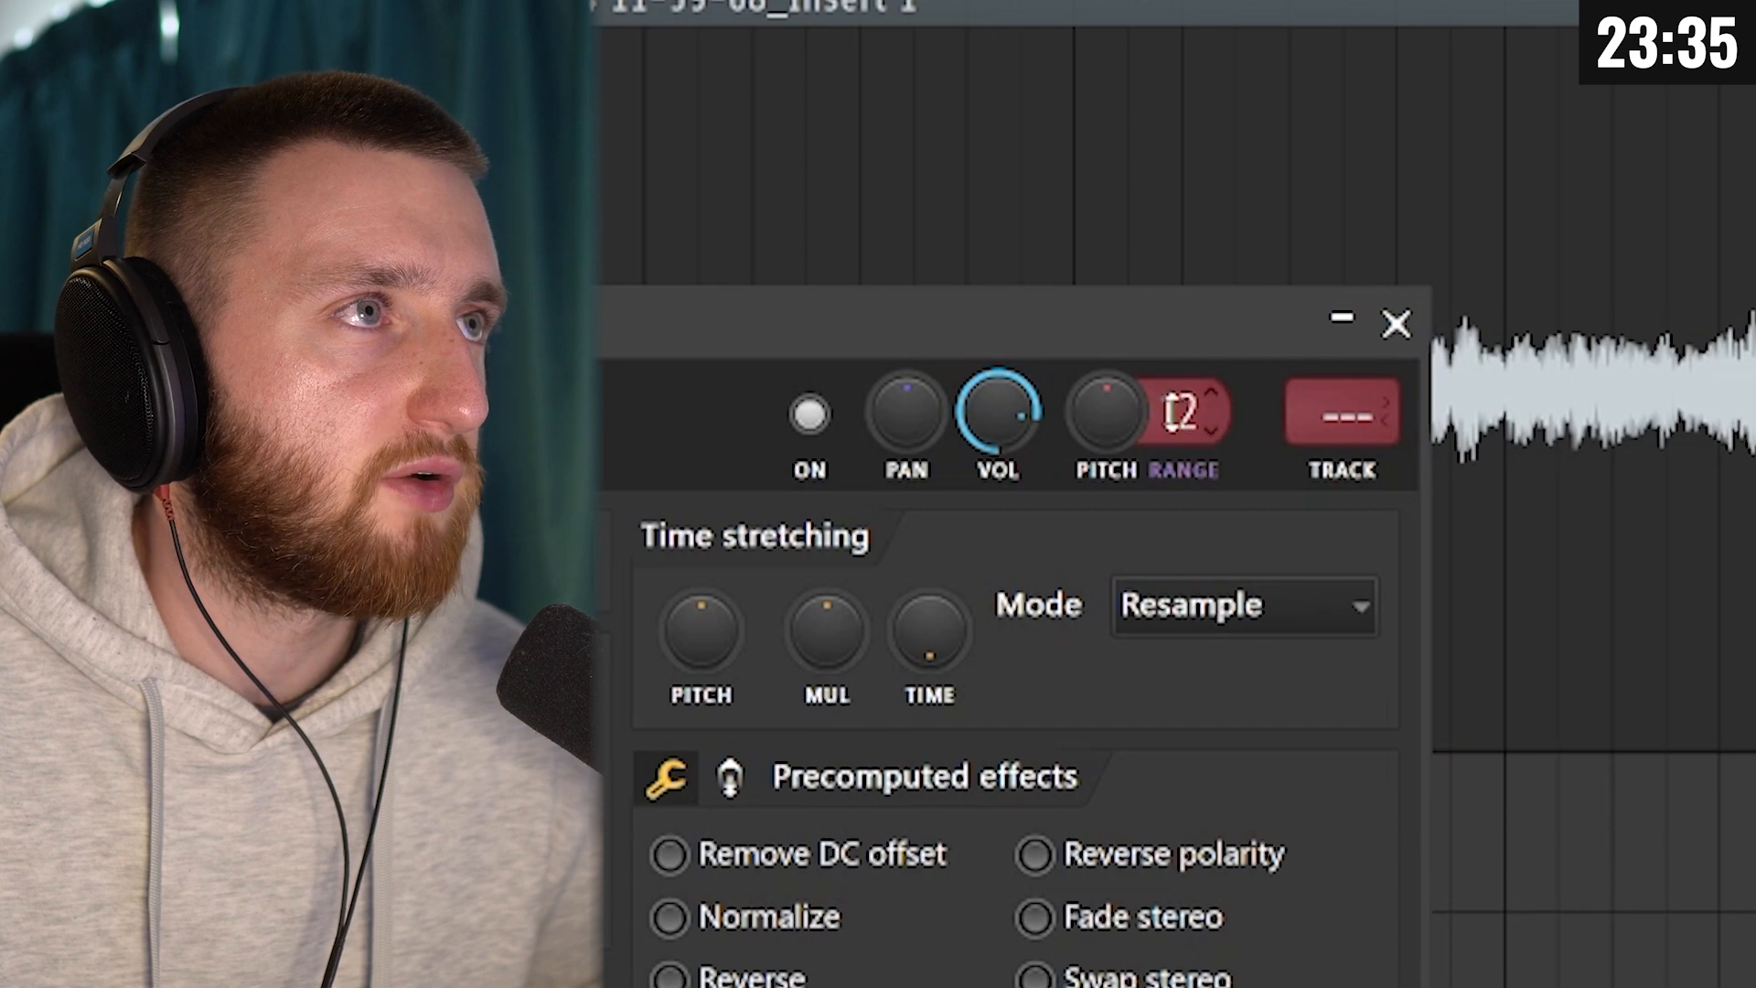
# Step: Apply an option from the Pitch control's own settings in the recorded sample's sampler channel
pyautogui.rightClick(1129, 402)
pyautogui.click(1310, 777)
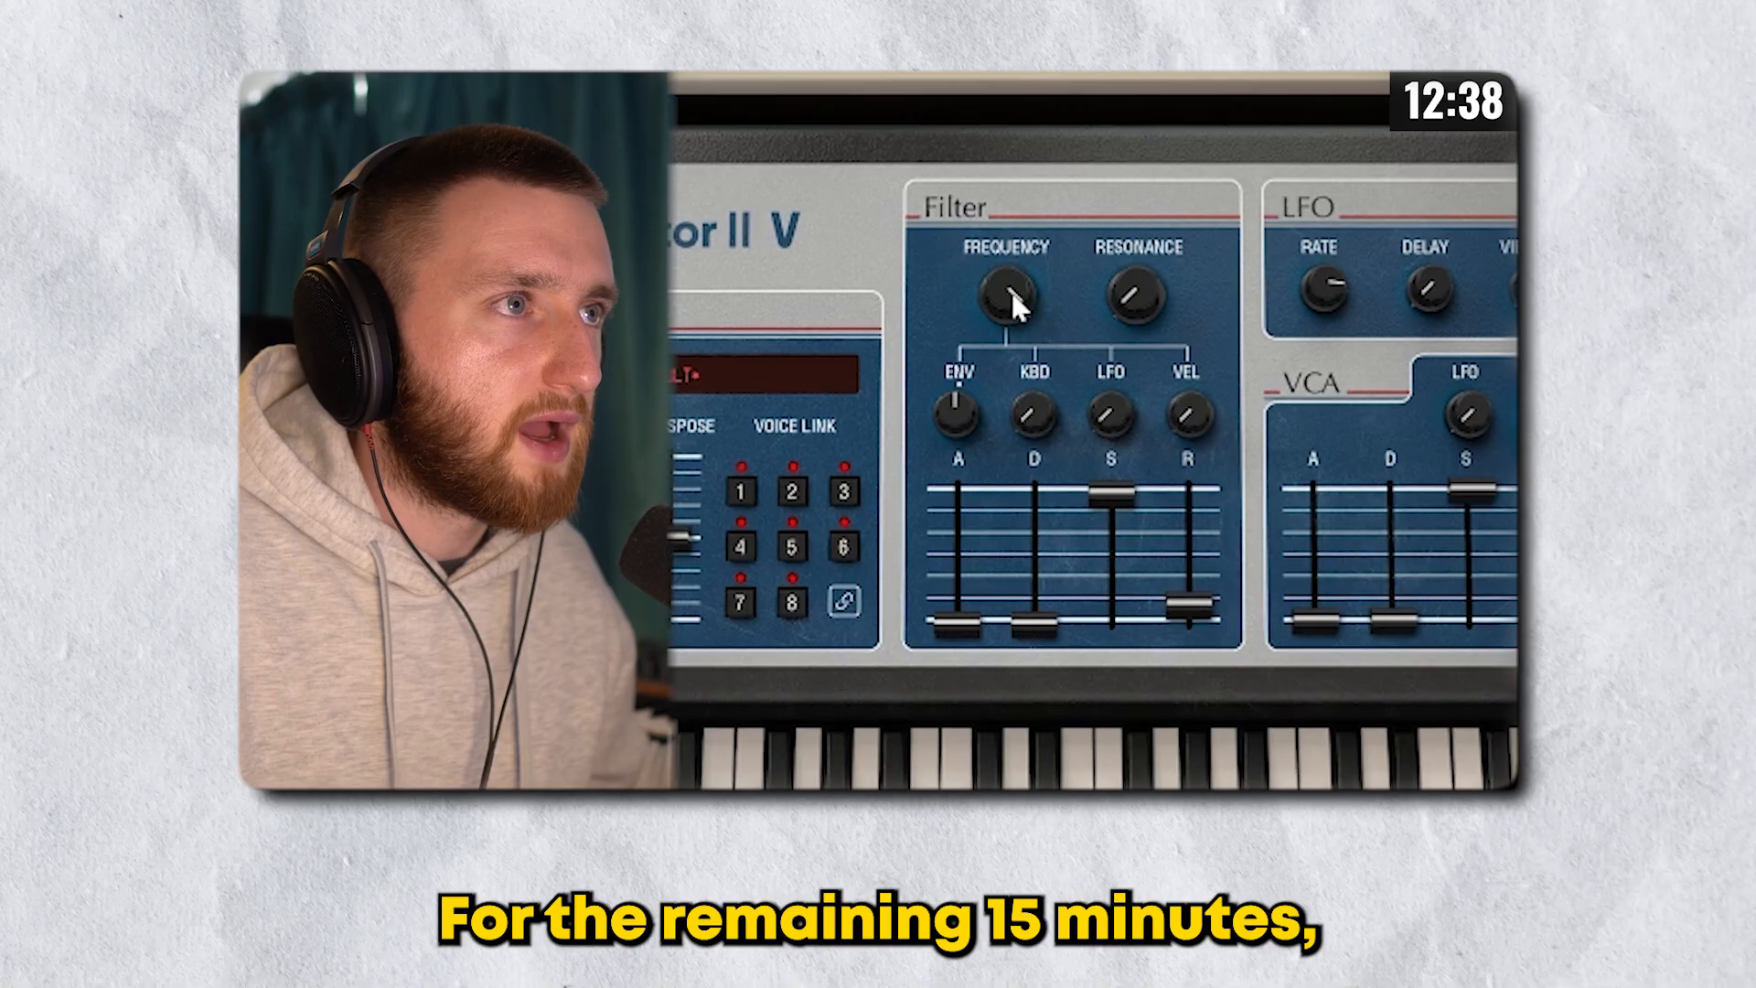
# Step: Browse the factory sample banks in Emulator II V and pick a source sample for the instrument
pyautogui.moveTo(1007, 294); pyautogui.dragTo(1007, 356)
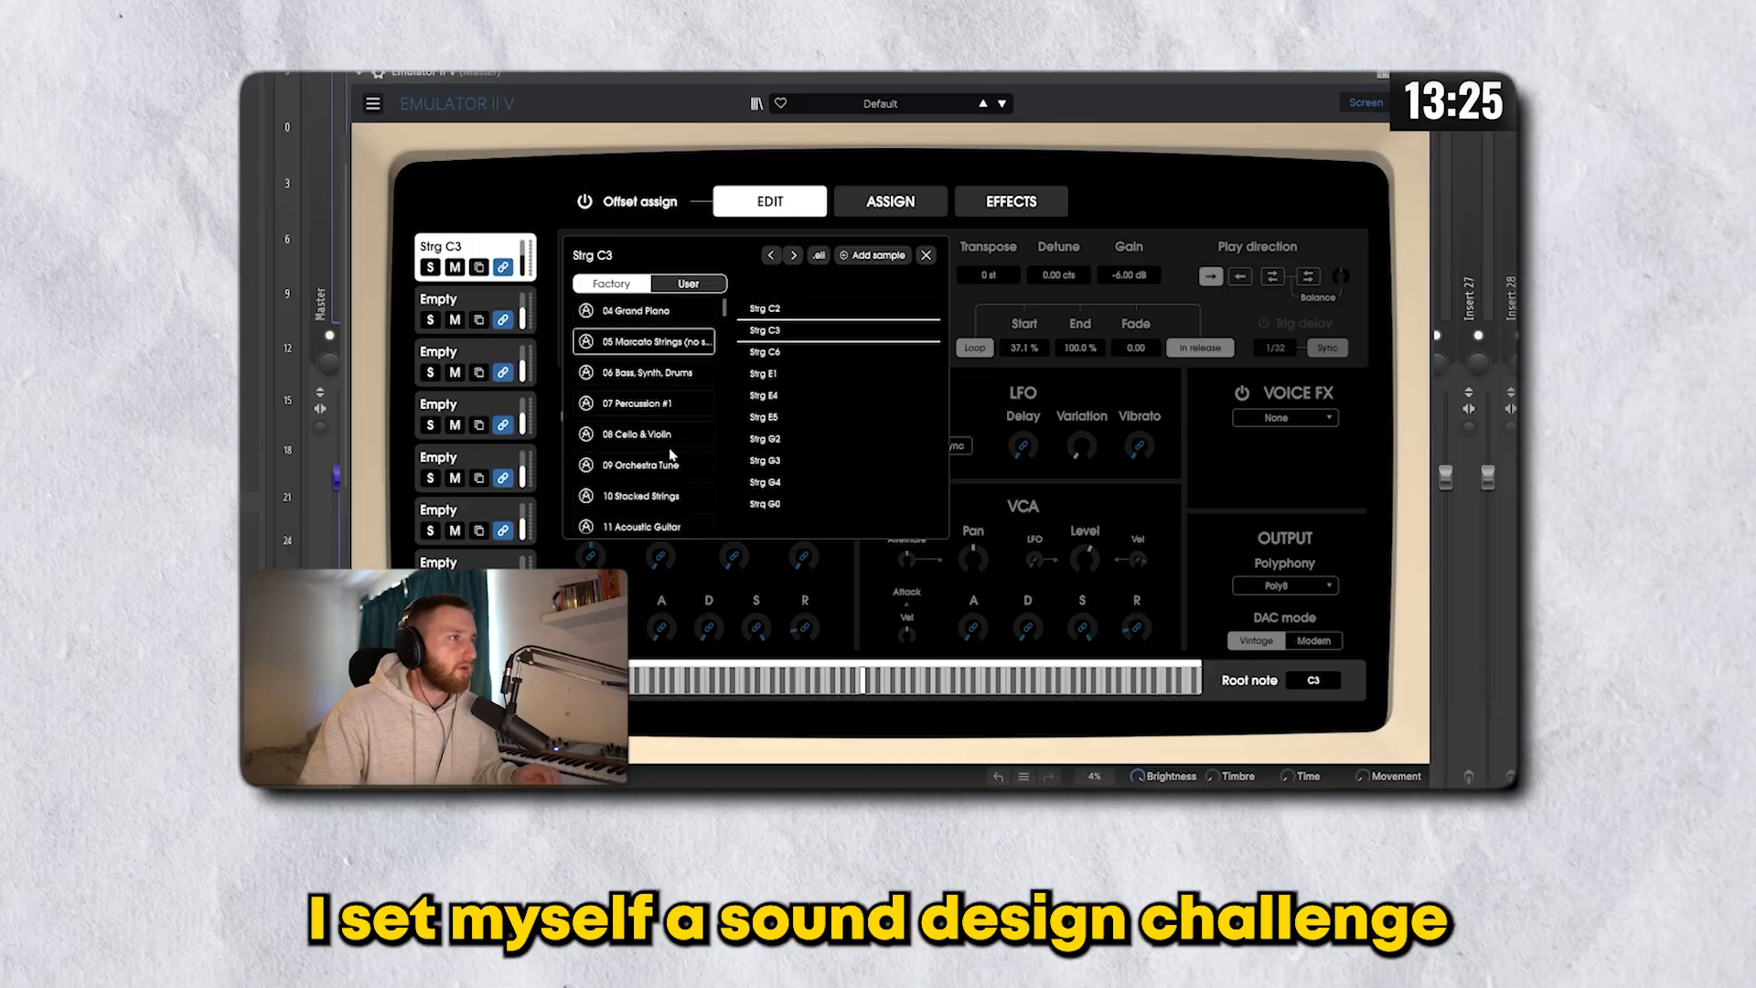
pyautogui.scroll(-3, 643, 384)
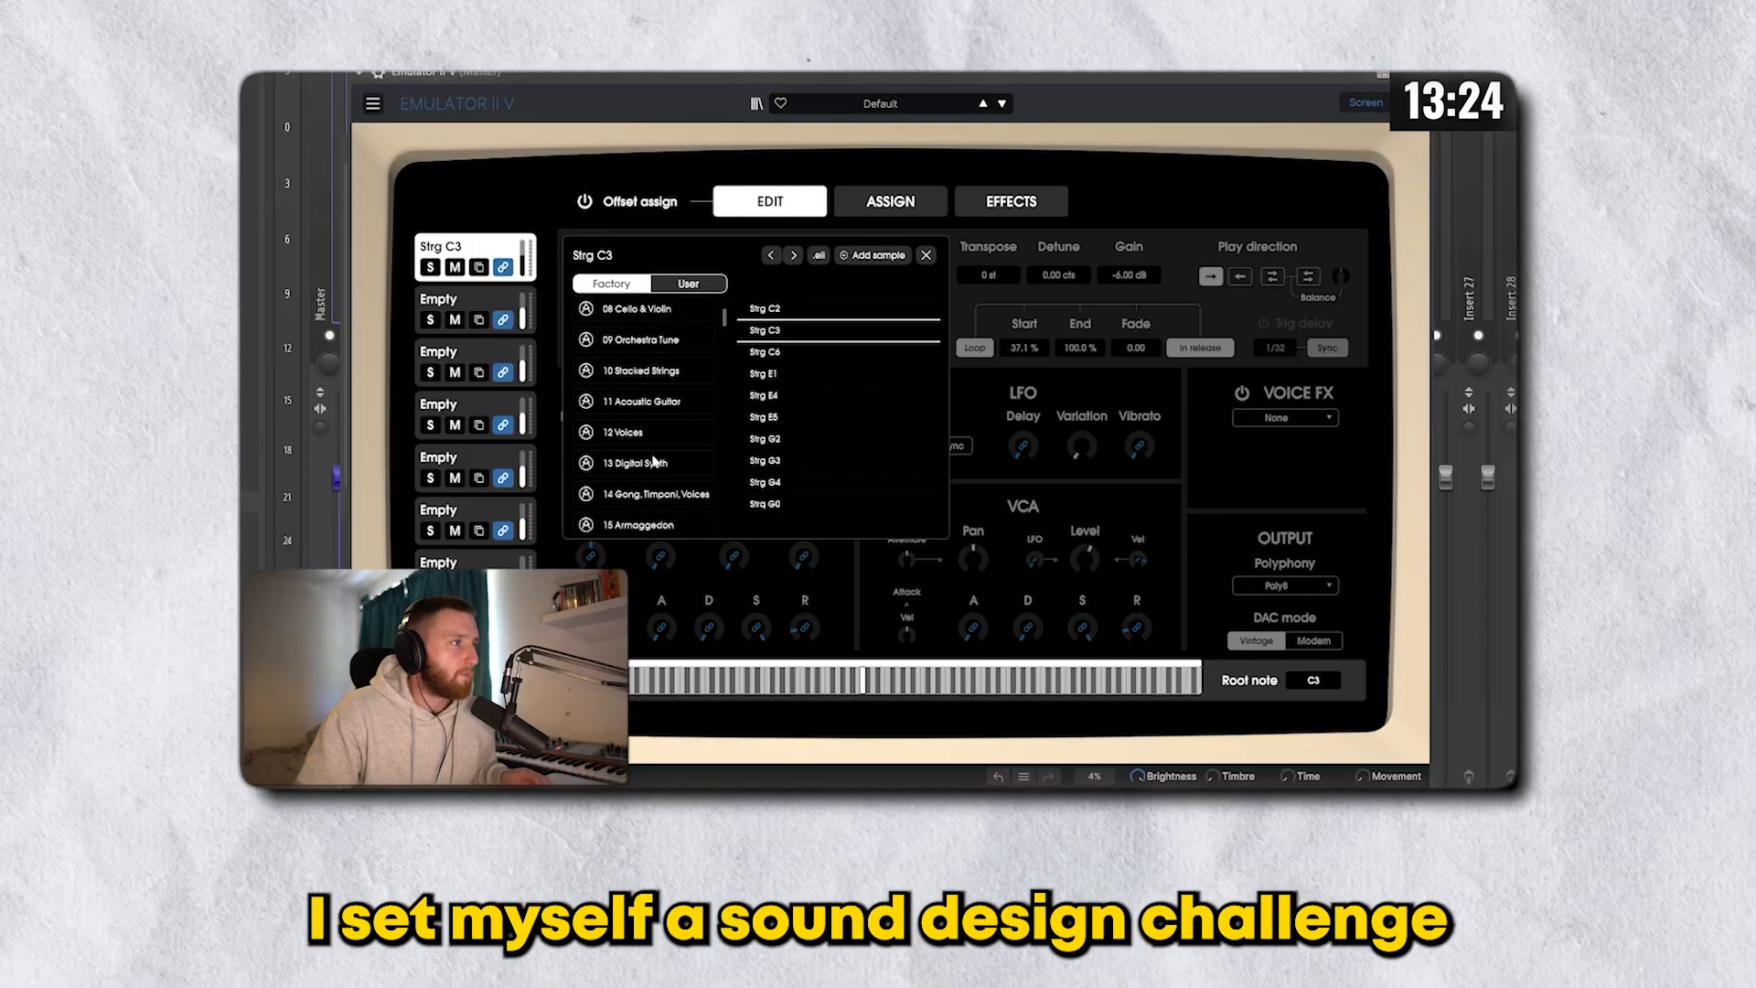
pyautogui.click(640, 363)
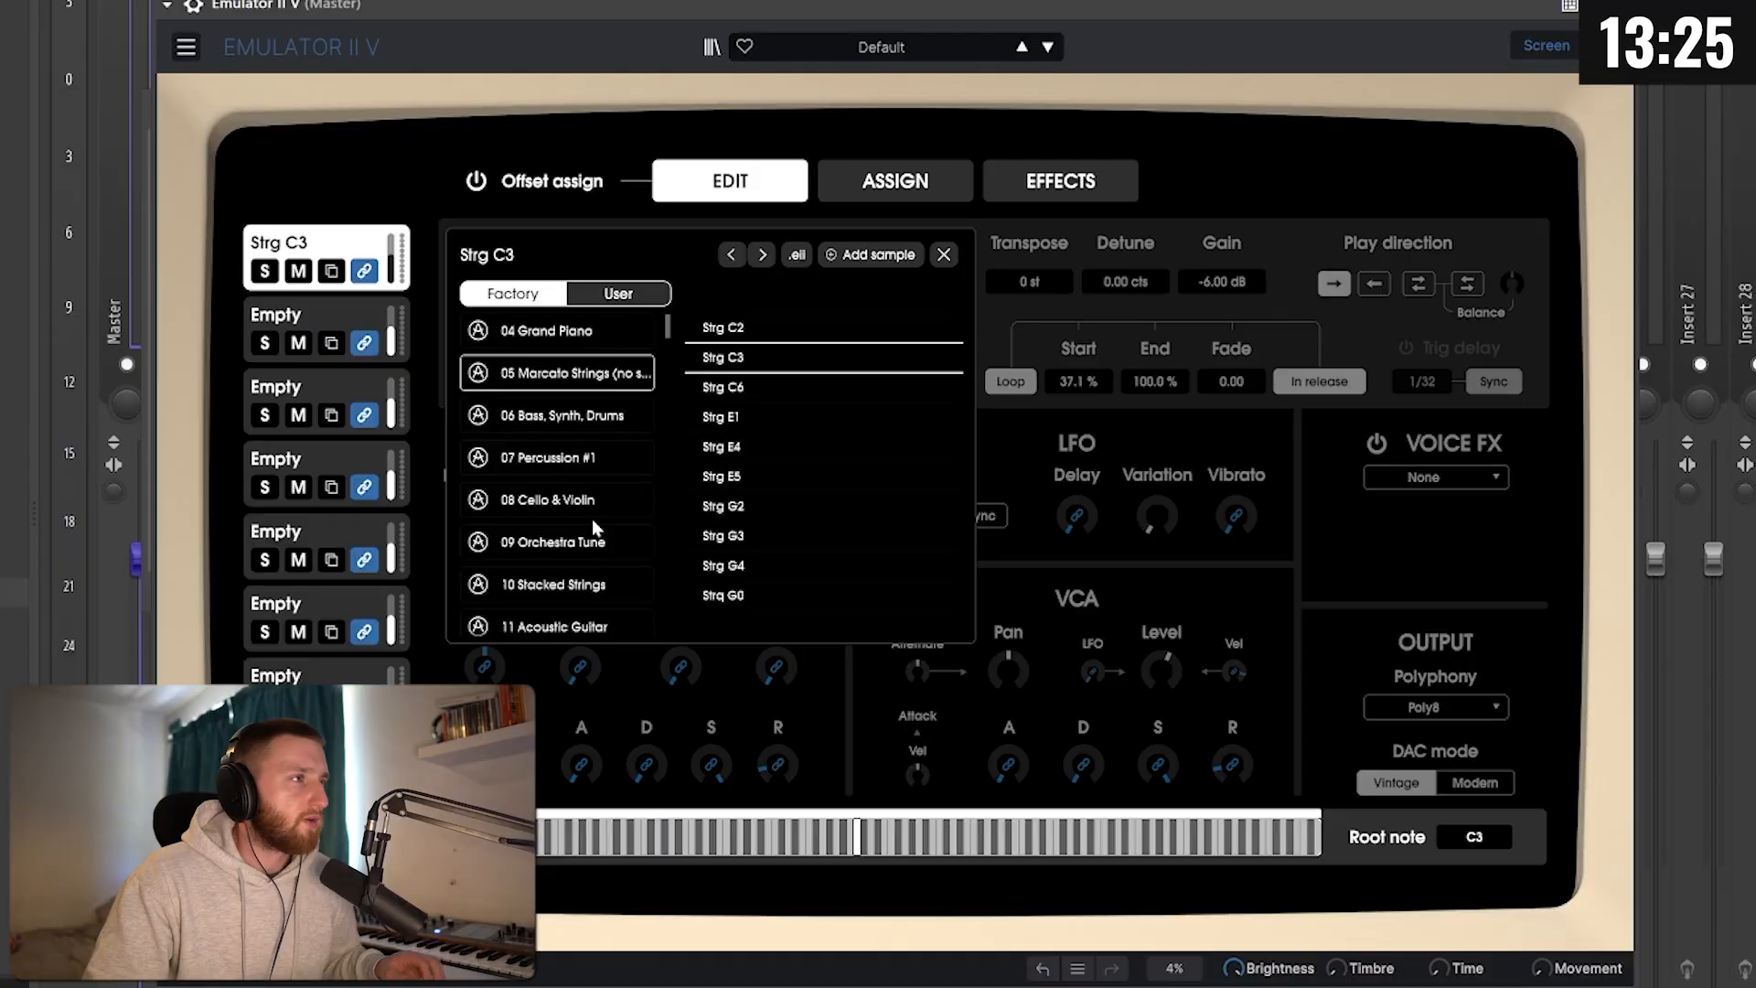
pyautogui.scroll(-4, 571, 537)
pyautogui.click(551, 408)
pyautogui.scroll(-2, 784, 520)
pyautogui.click(725, 425)
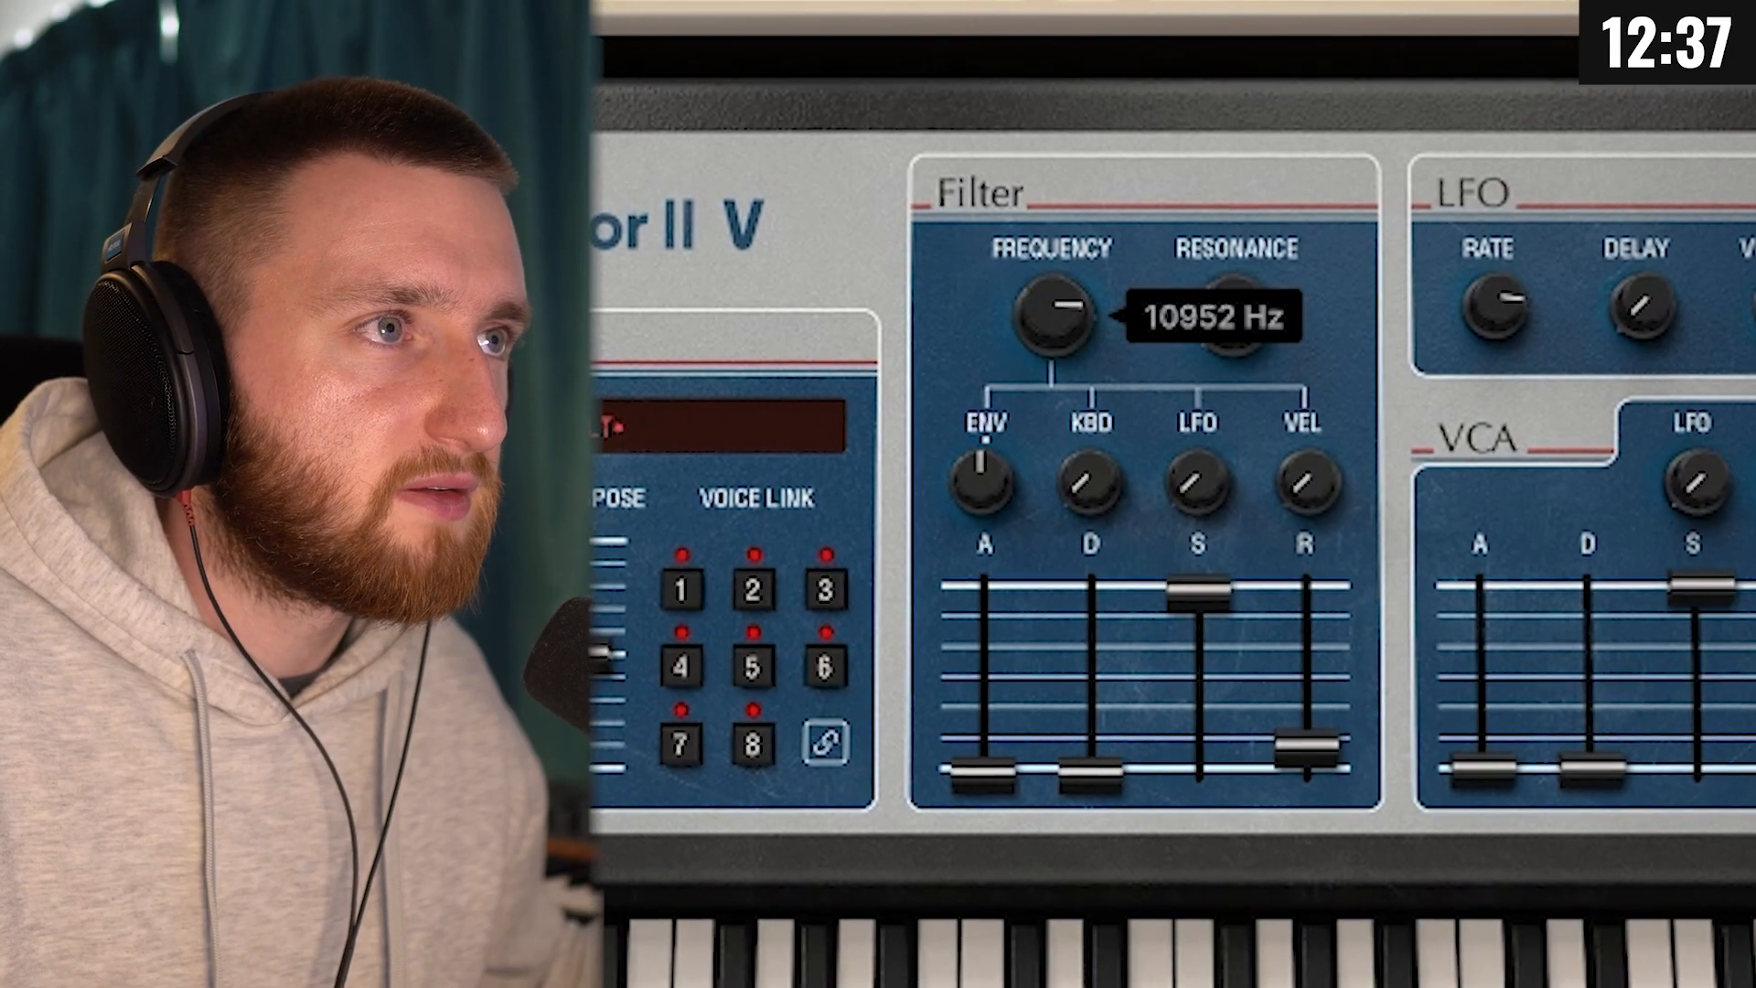
# Step: Lower the filter frequency, raise its envelope amount, and give the filter envelope minimum sustain and a decay of about 32 ms
pyautogui.moveTo(1051, 319); pyautogui.dragTo(1034, 576)
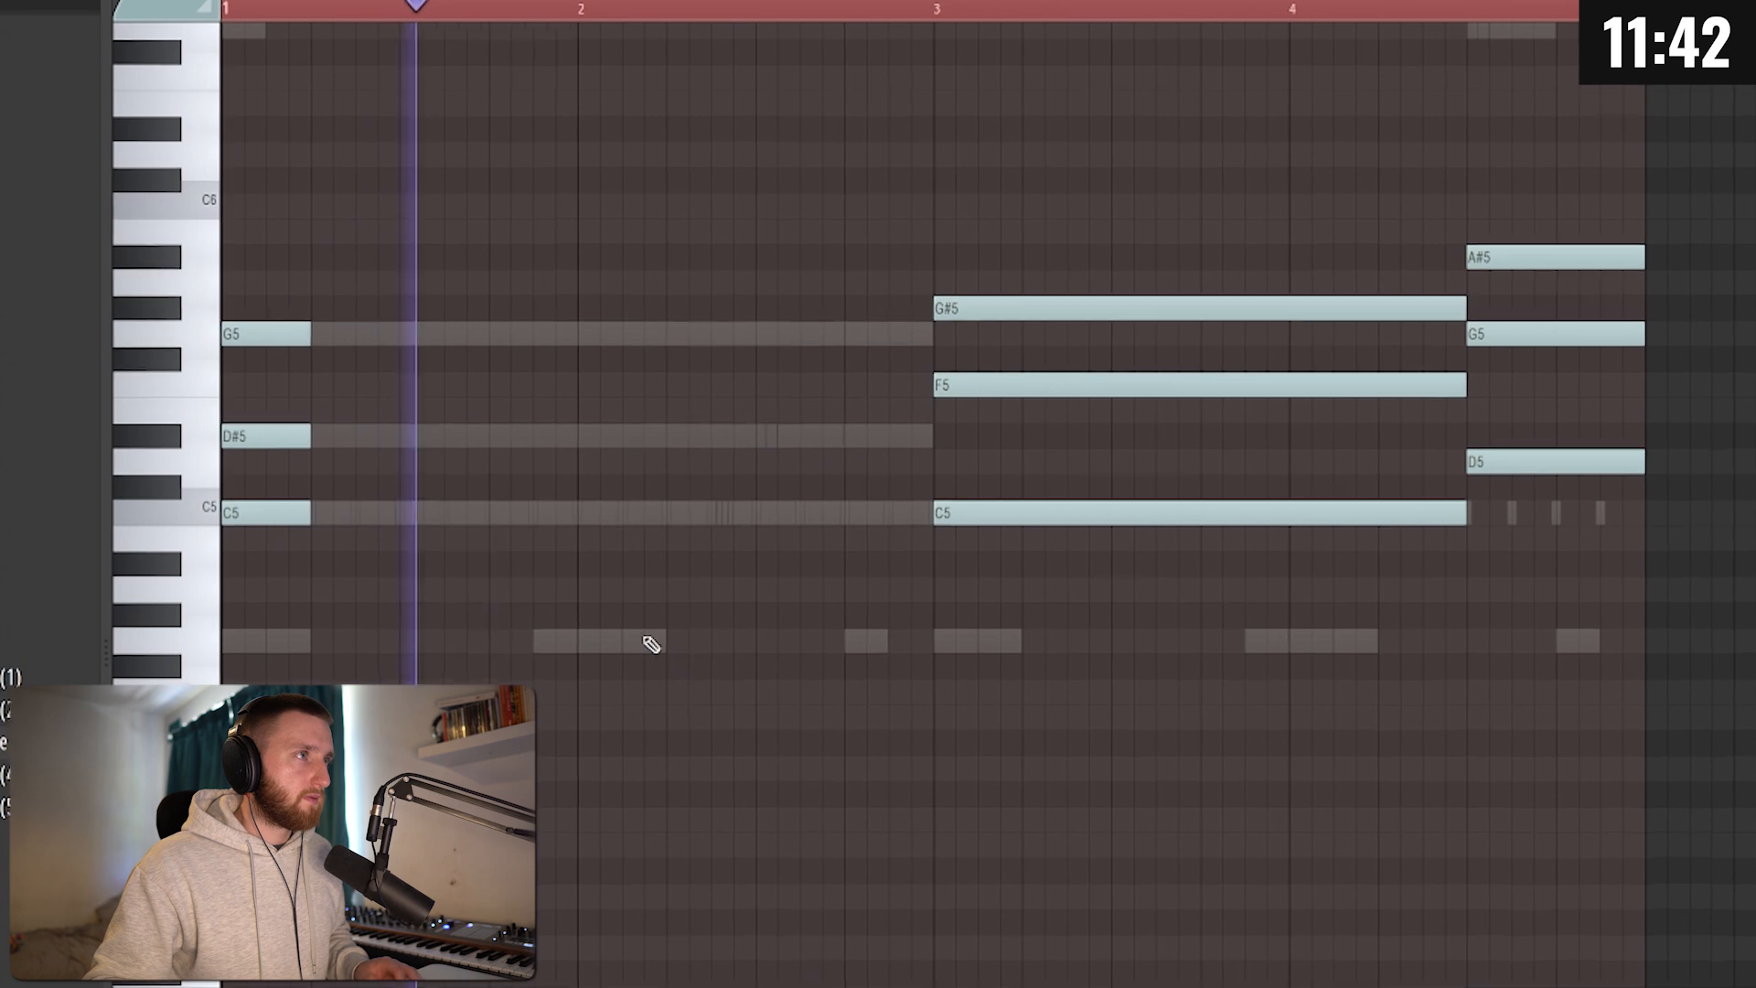
pyautogui.moveTo(365, 560); pyautogui.dragTo(342, 301)
# Step: Play back the chord pattern in the piano roll to audition the shaped sound
pyautogui.keyDown('ctrl'); pyautogui.click(624, 462); pyautogui.keyUp('ctrl')
pyautogui.press('space')
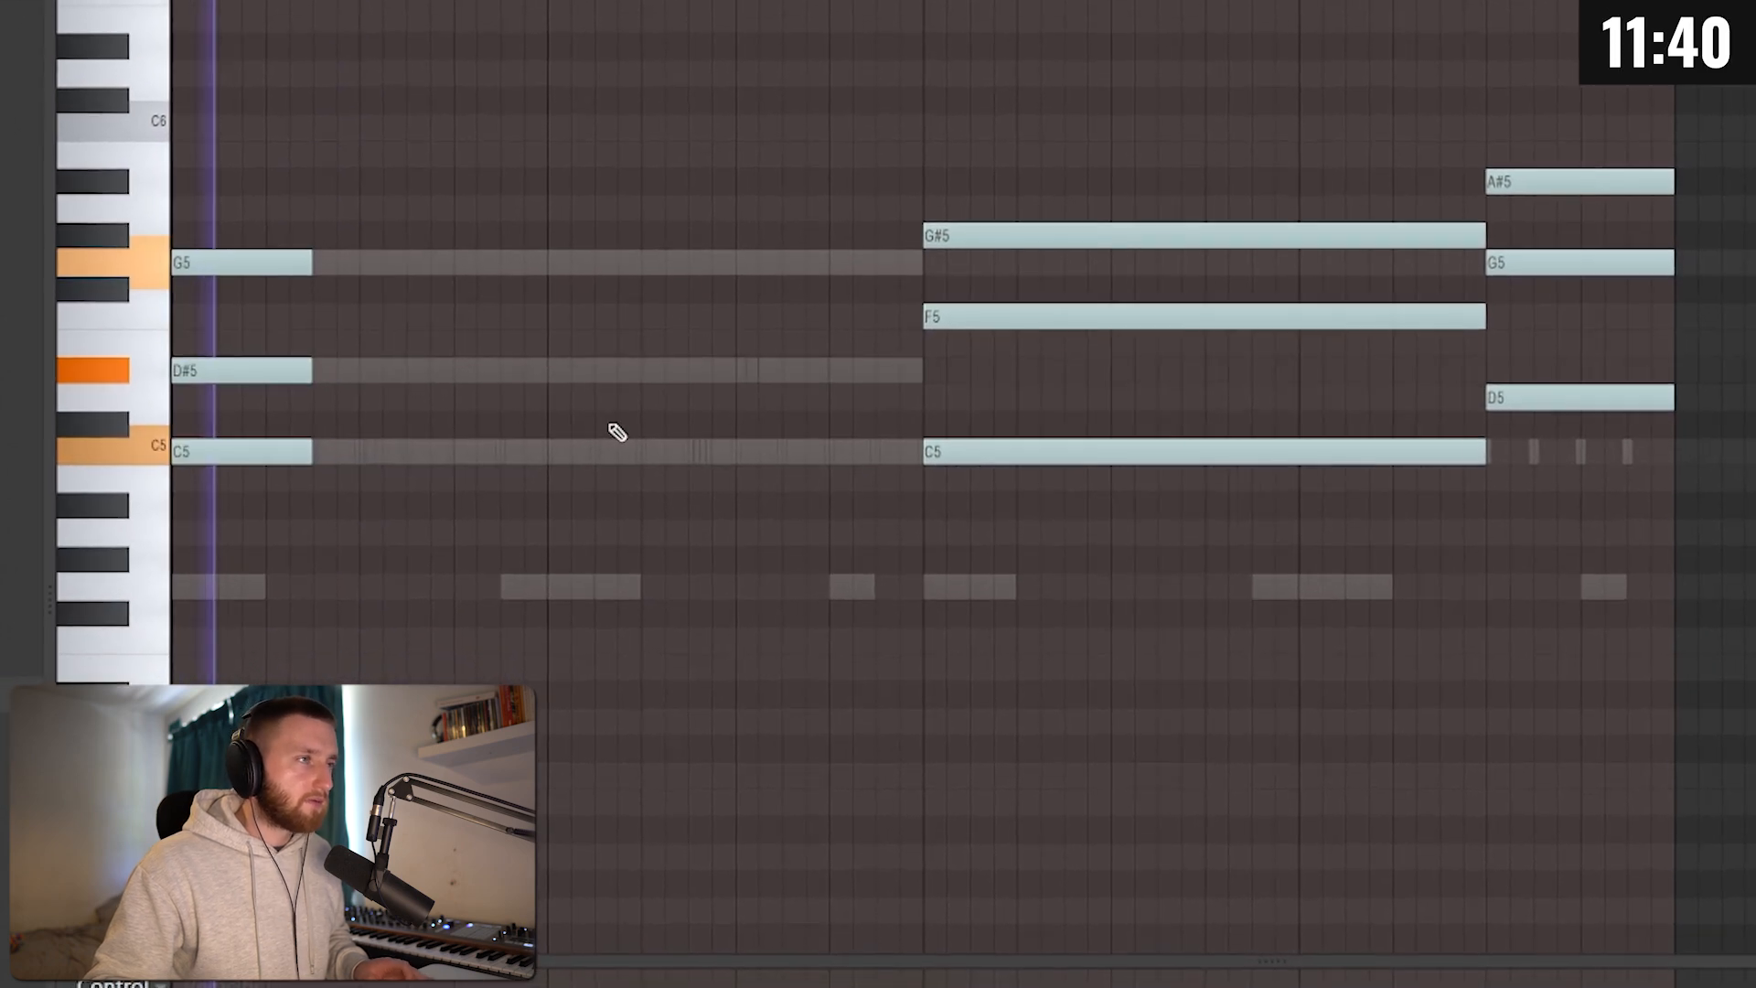
pyautogui.scroll(3, 668, 447)
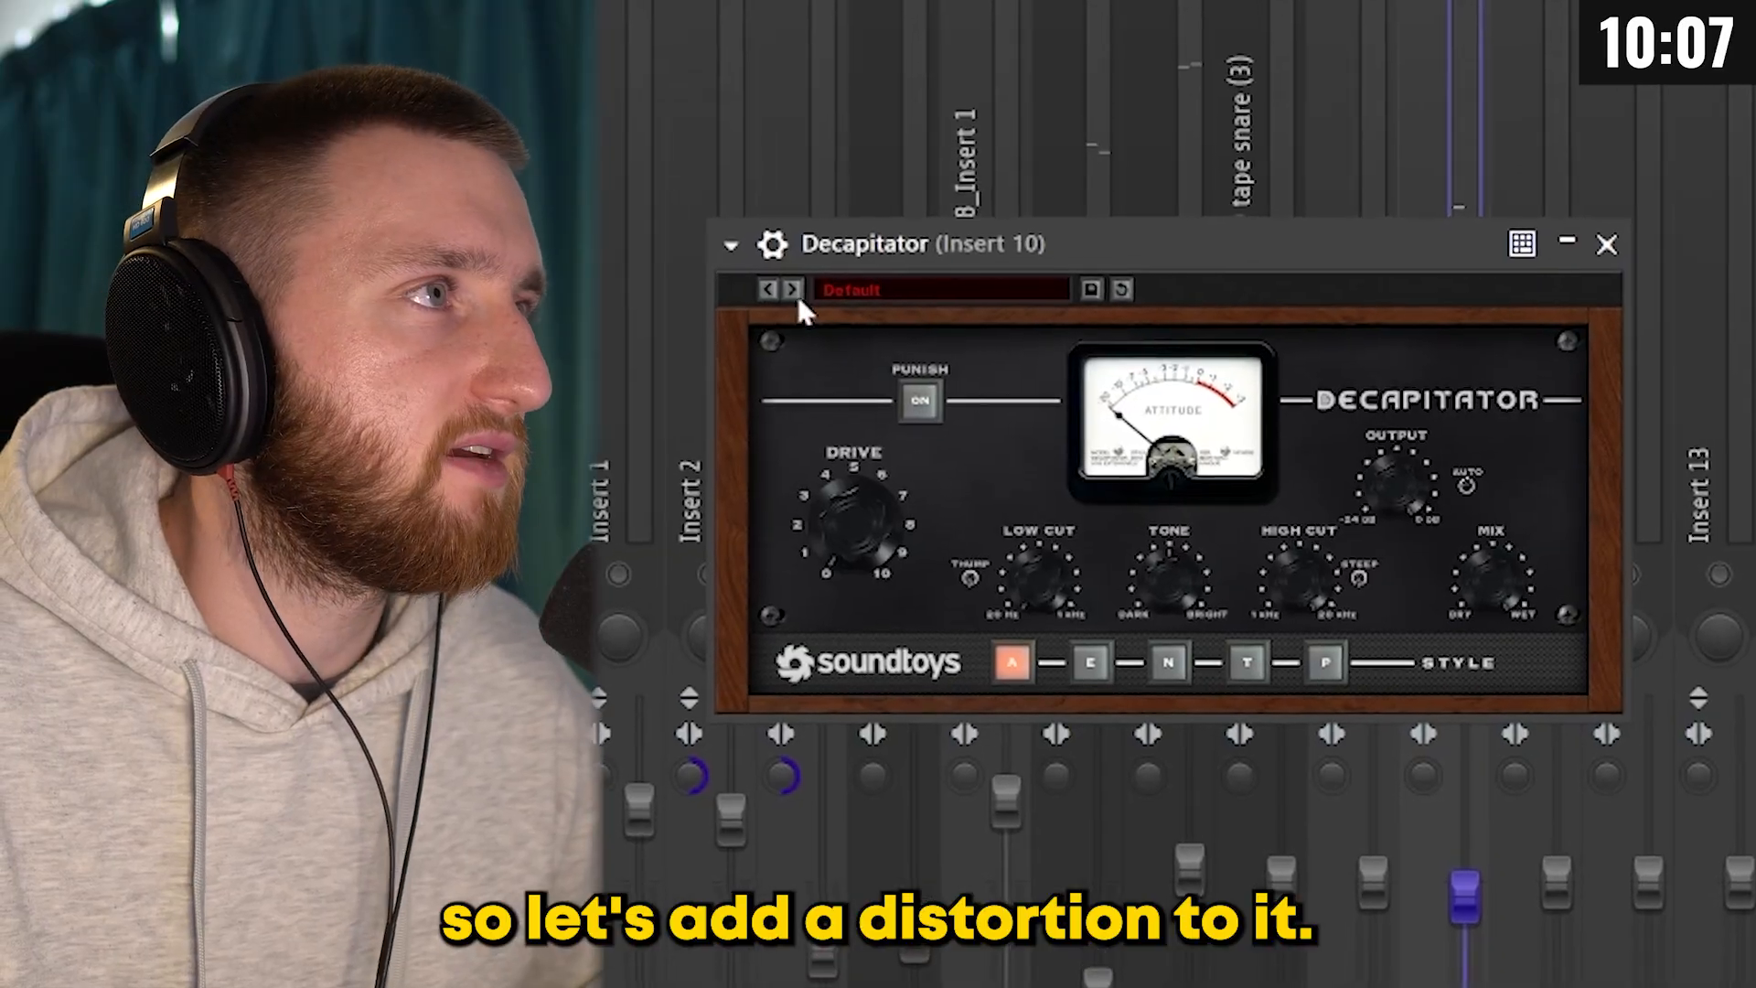
# Step: Load the next preset in the Decapitator distortion on mixer Insert 10
pyautogui.click(797, 290)
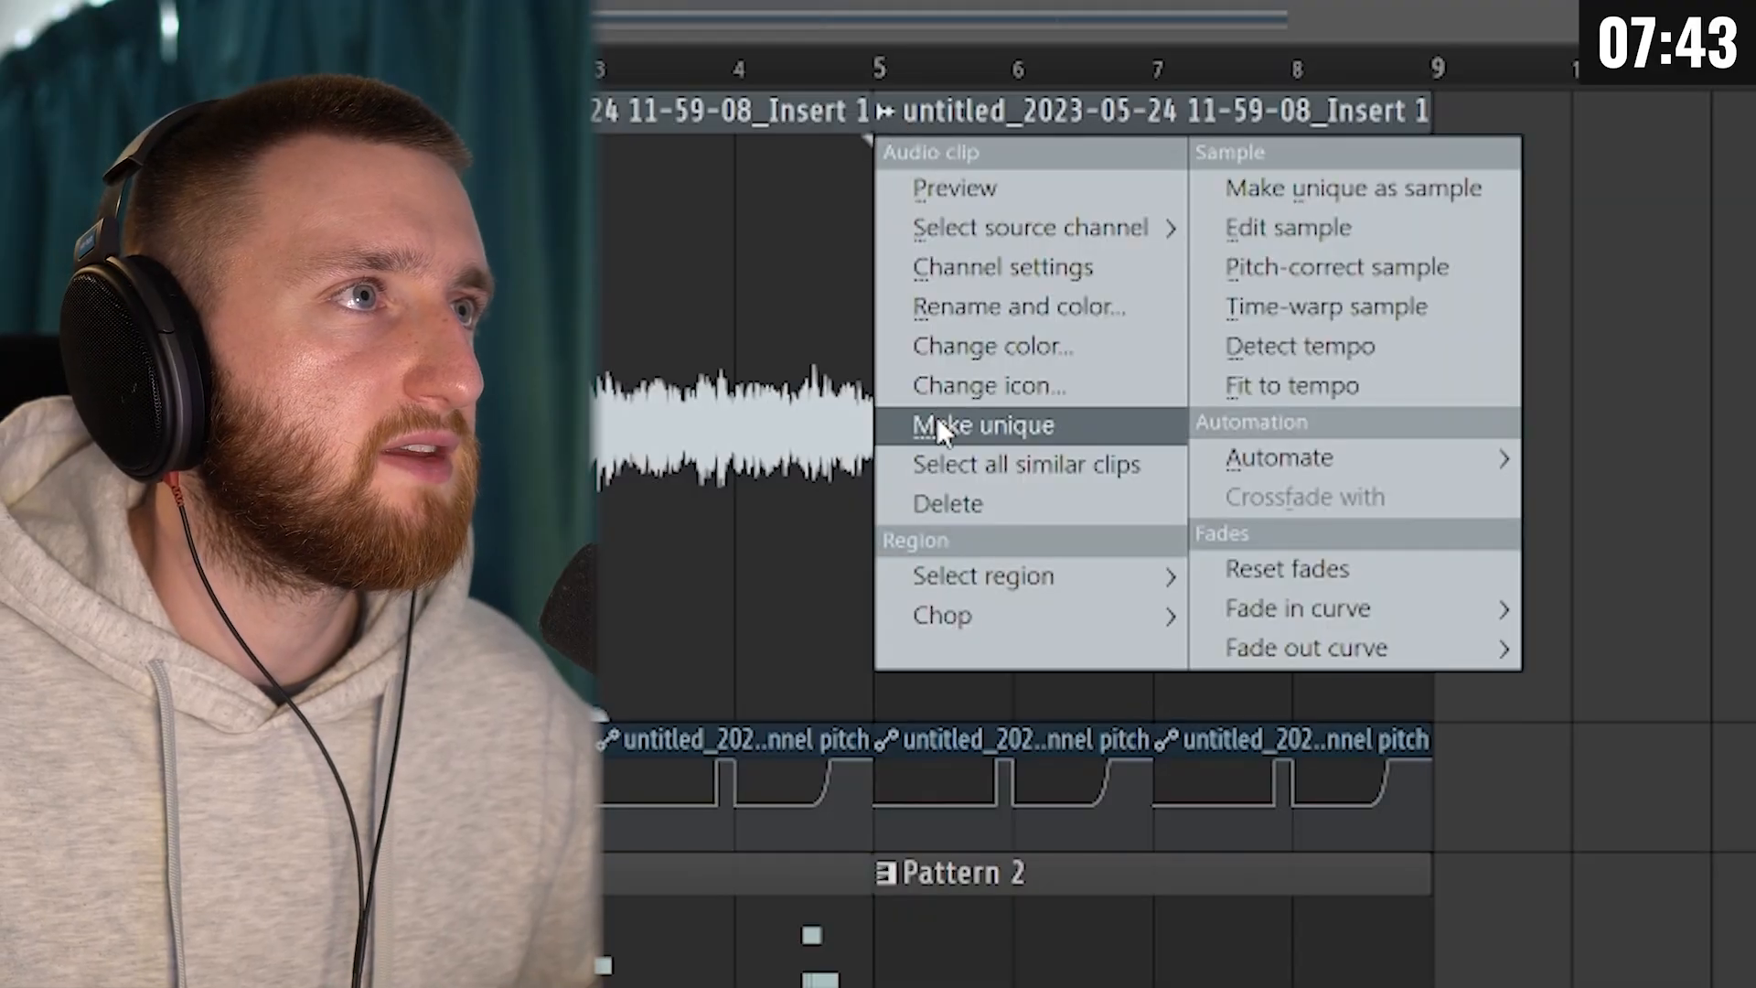
# Step: Make the recorded audio clip starting at bar 5 unique and open its sampler channel
pyautogui.click(937, 415)
pyautogui.doubleClick(1077, 267)
pyautogui.rightClick(1168, 338)
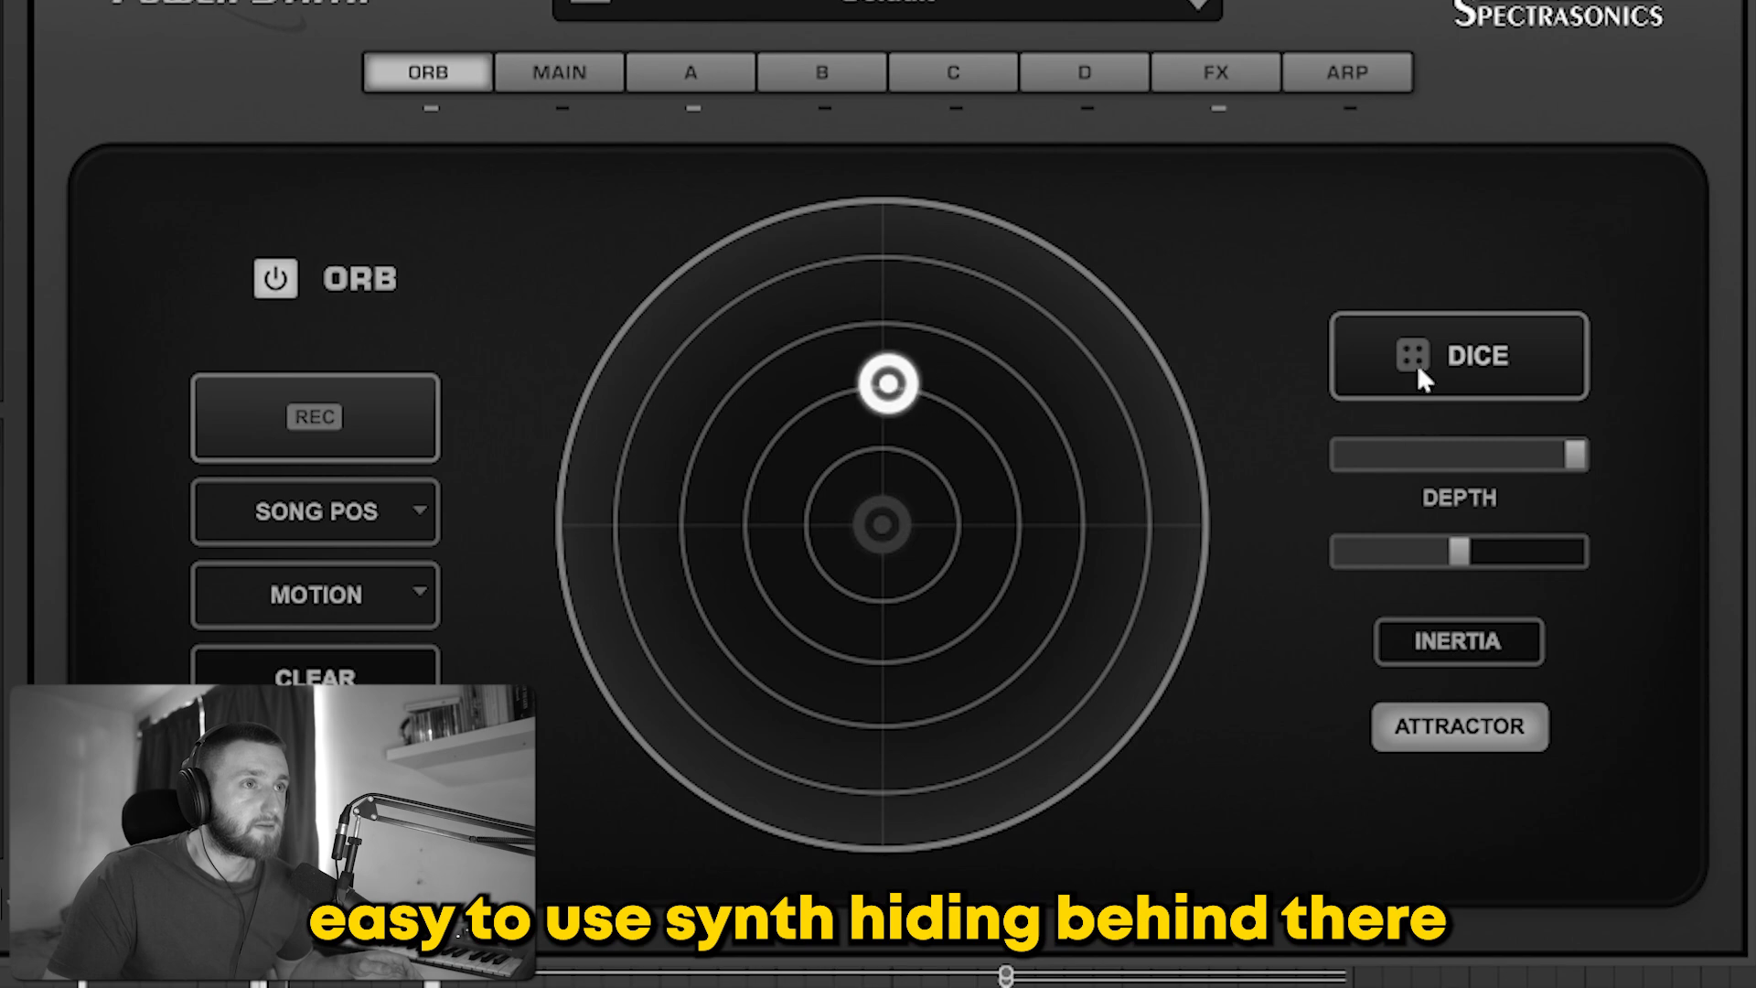
pyautogui.click(1418, 364)
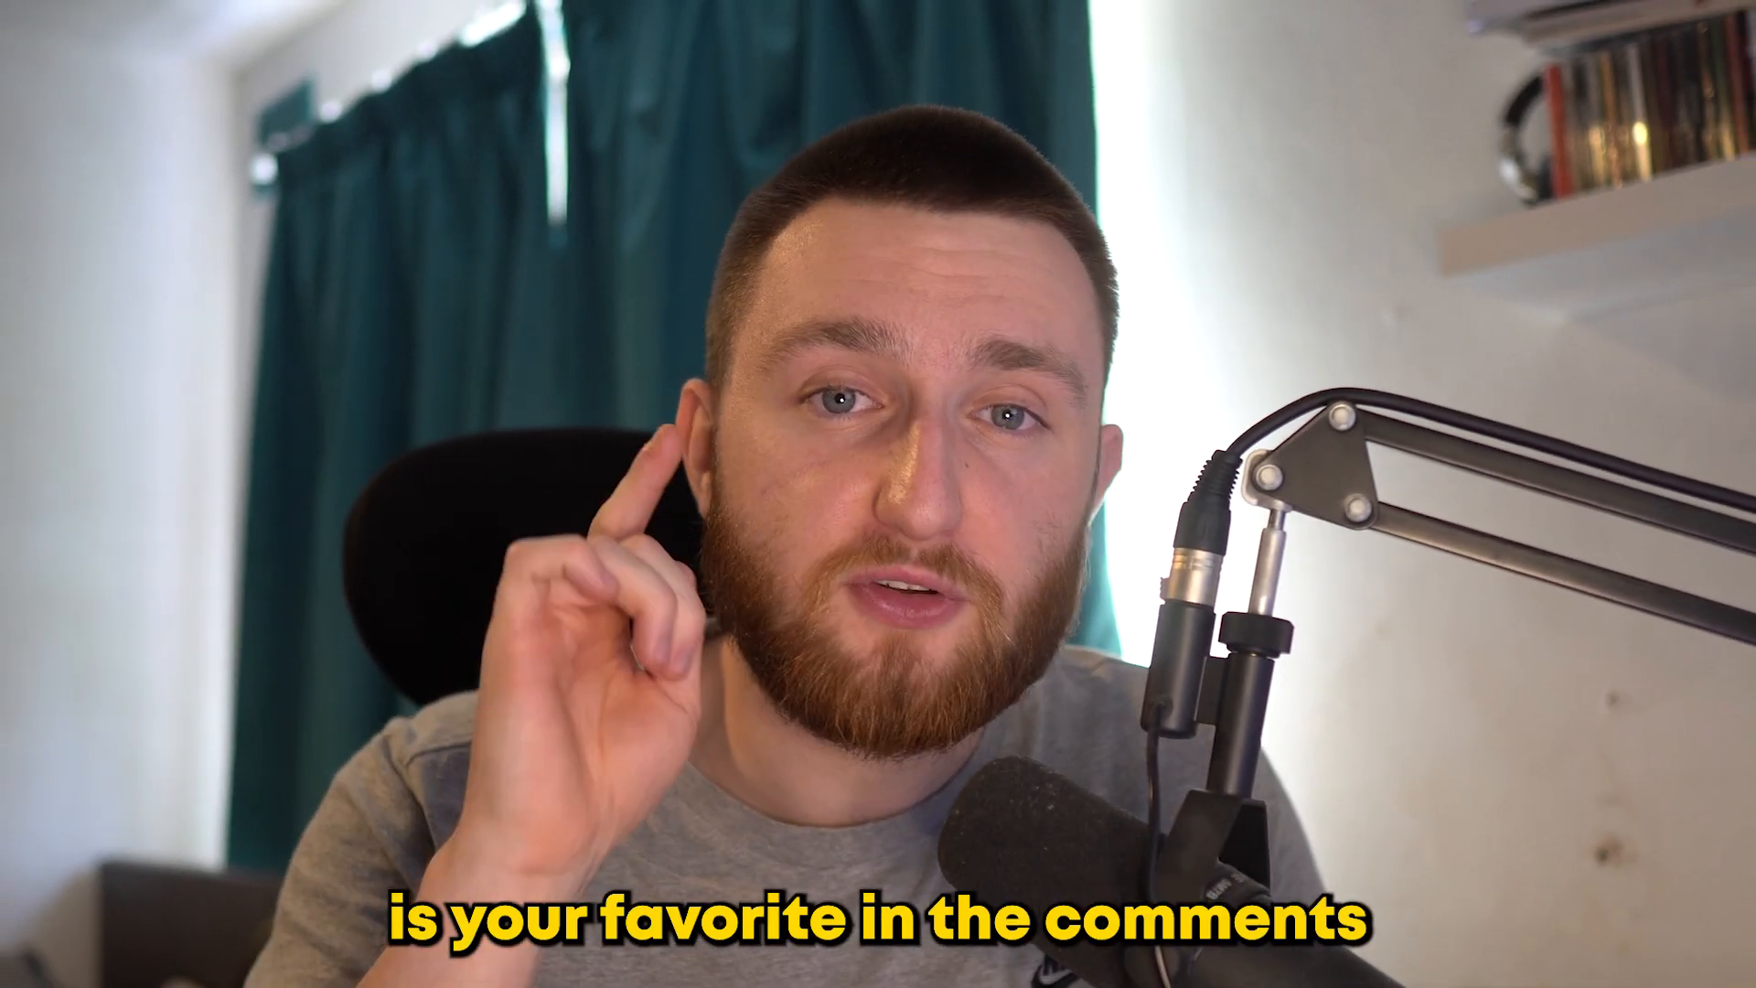